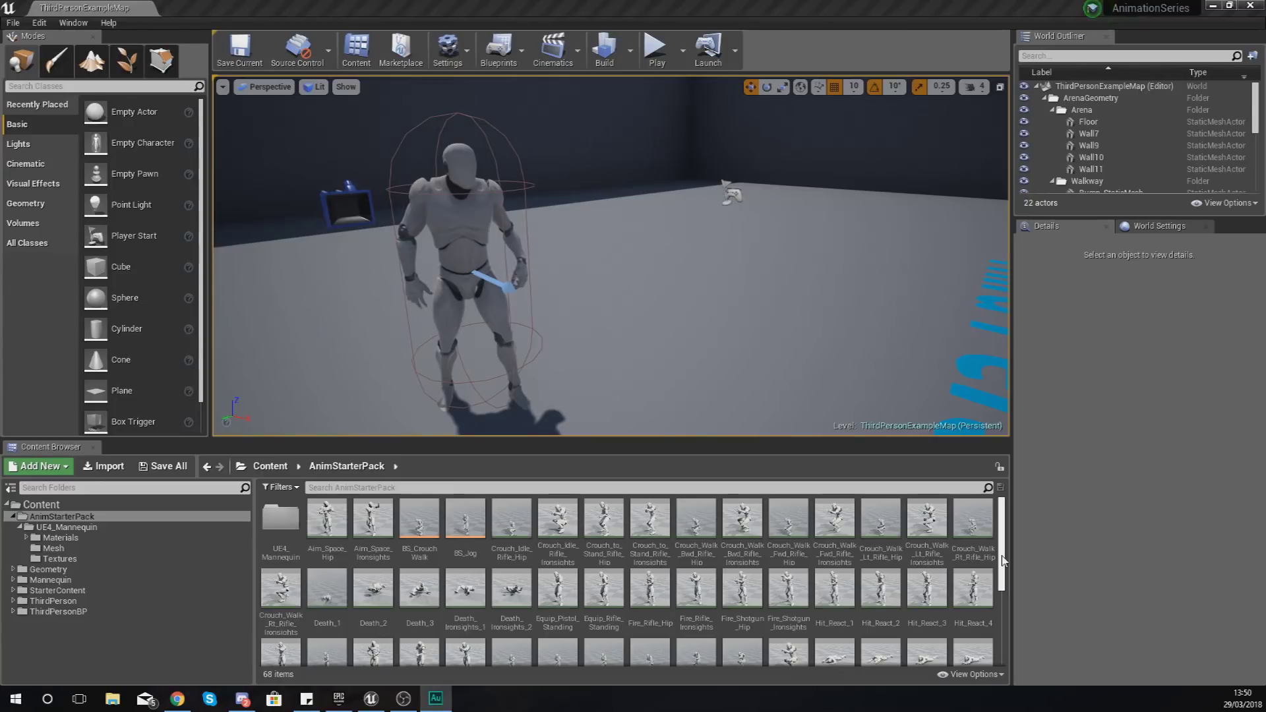
Step: Scroll through the AnimStarterPack animation assets in the Content Browser
scroll(1003, 560, "down", 1)
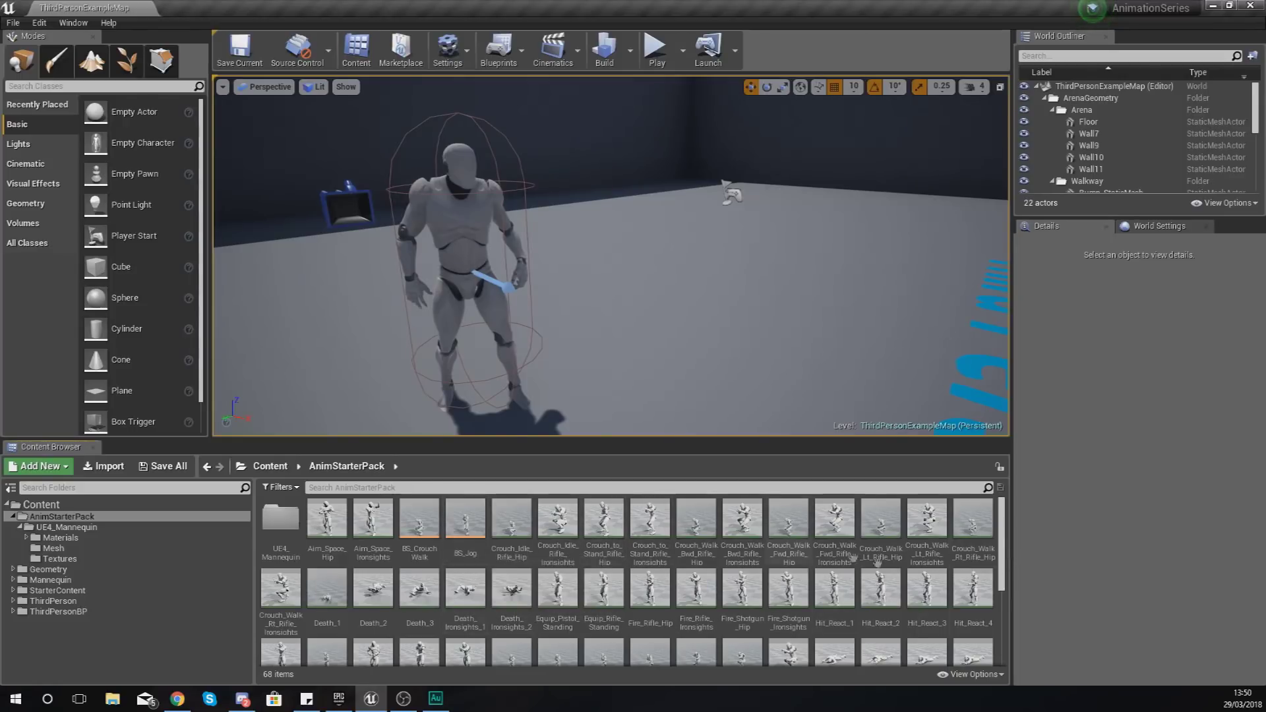
left_click_drag(1002, 550, 998, 623)
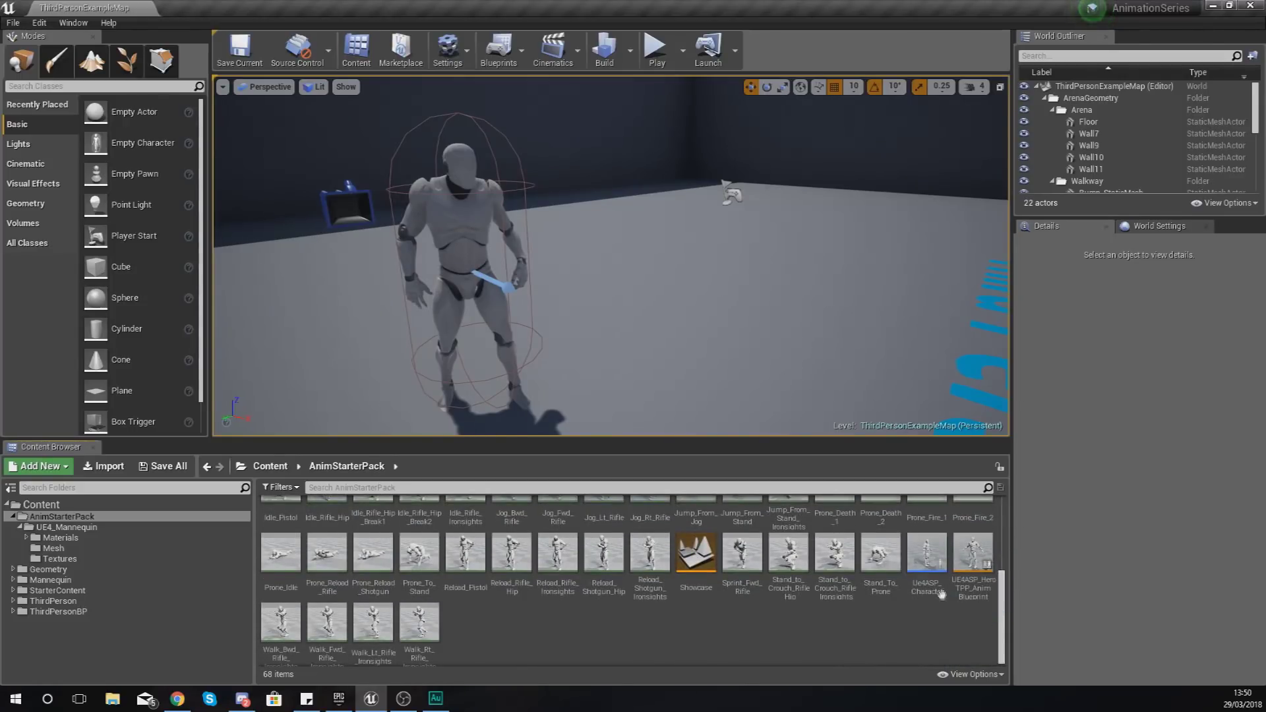
mouse_move(966, 597)
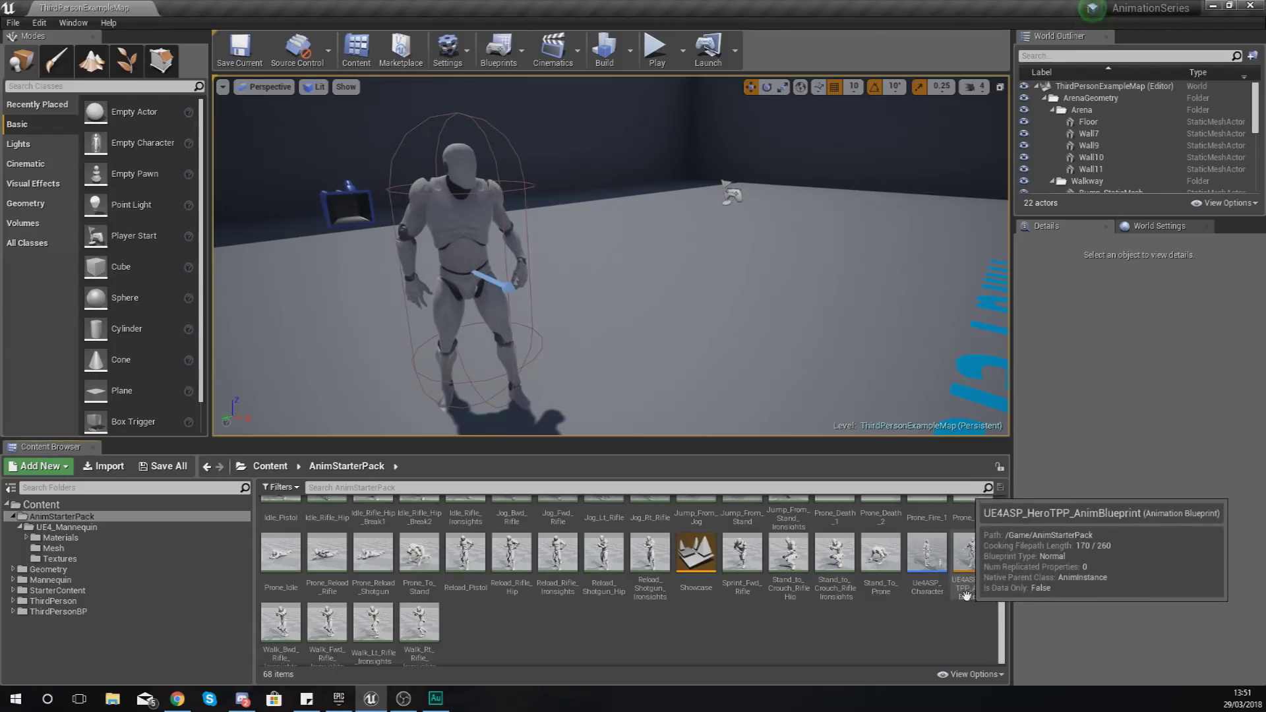
scroll(1007, 583, "up", 2)
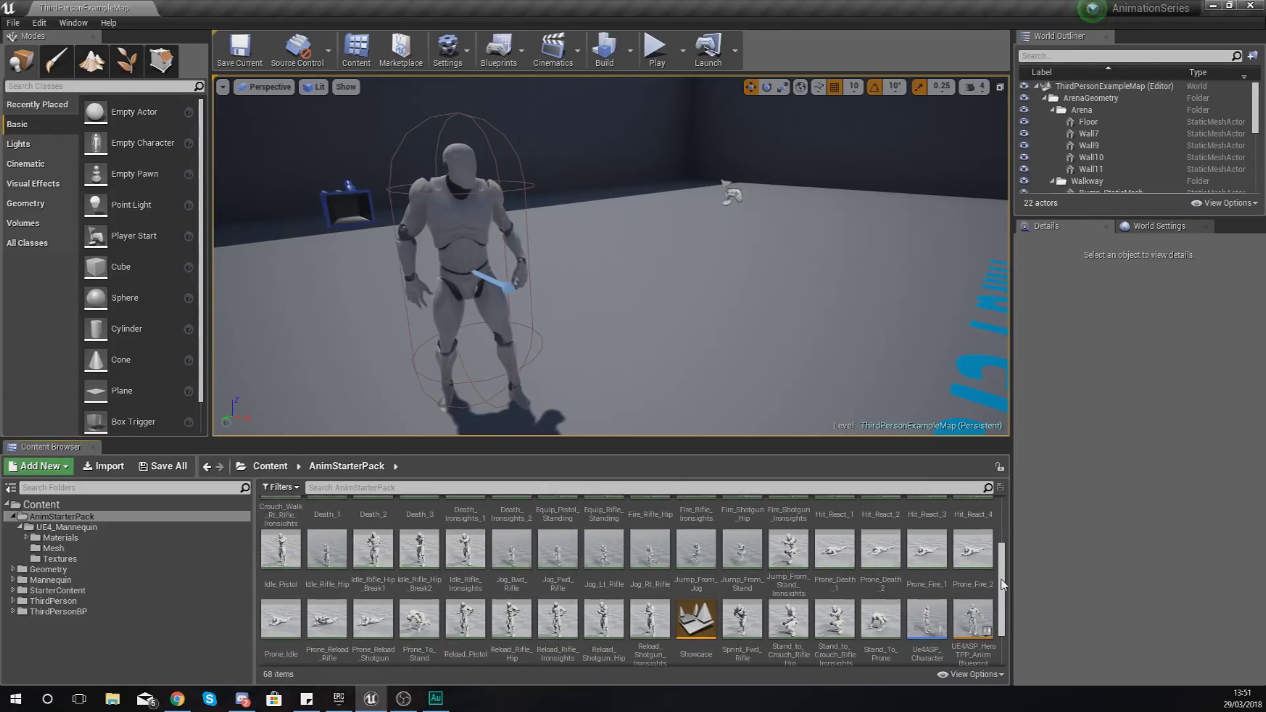
scroll(1006, 576, "up", 2)
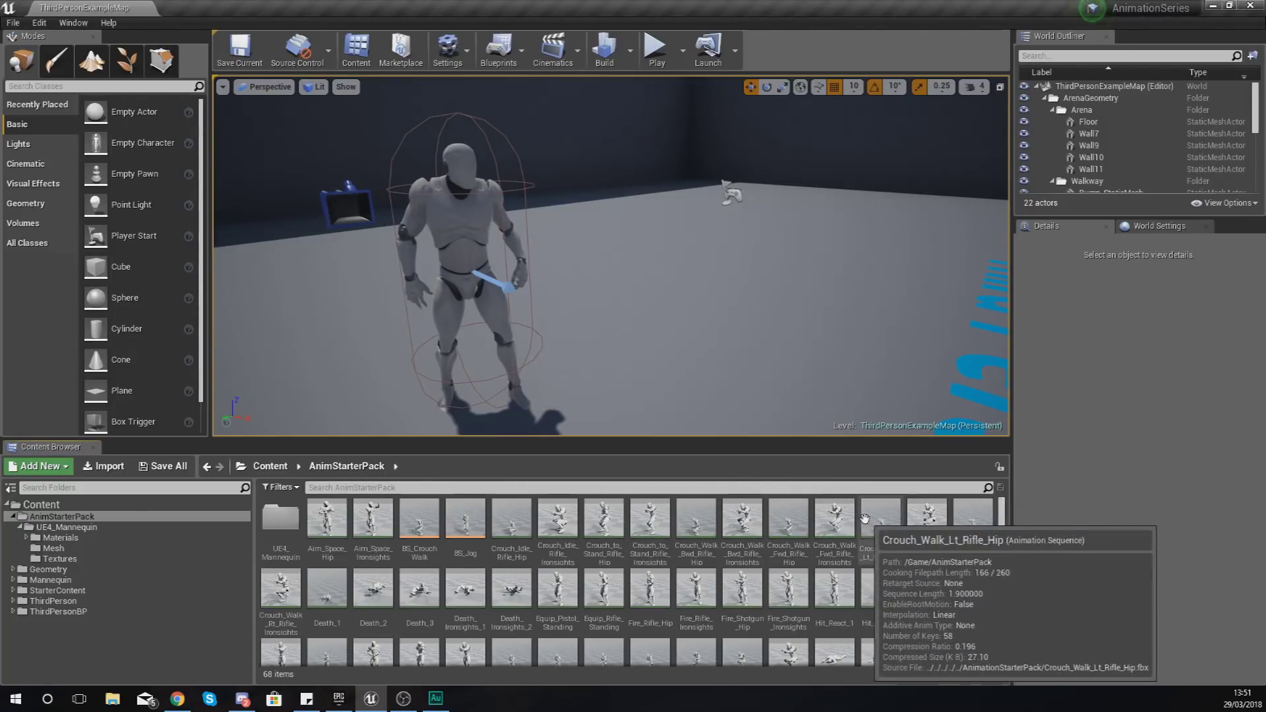
mouse_move(845, 519)
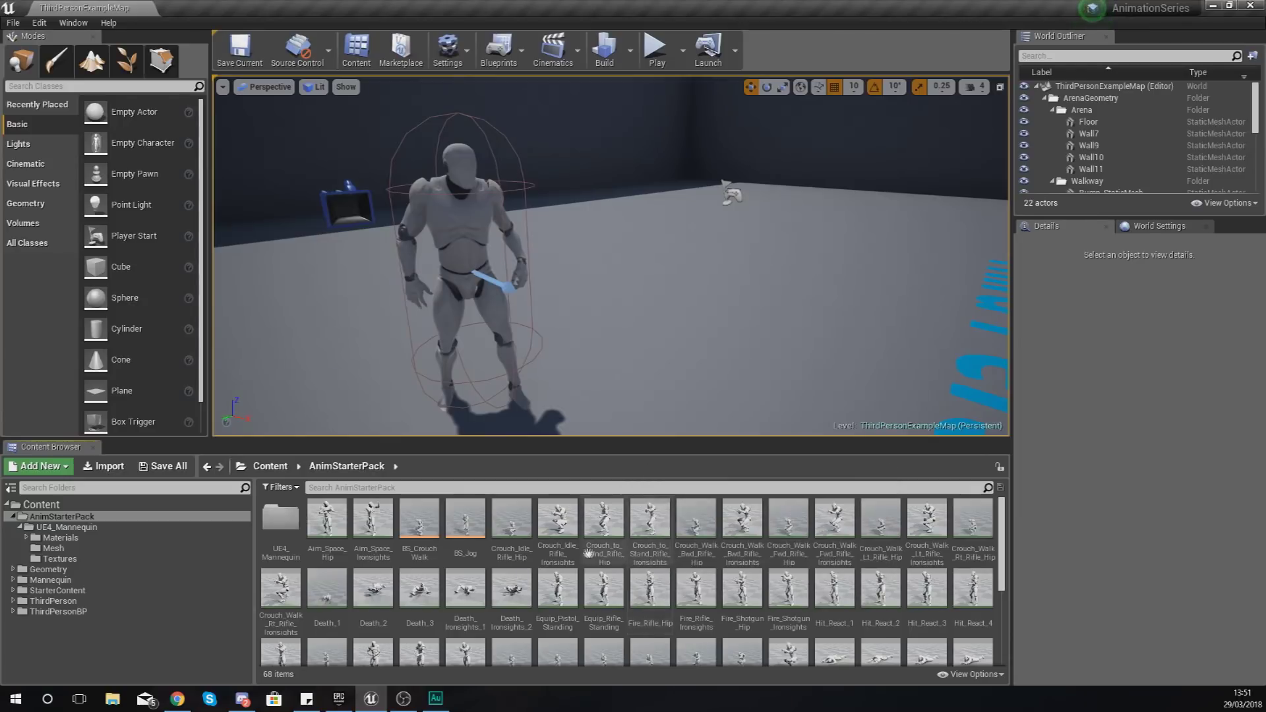
Step: Select Crouch_Walk_Bwd_Rifle_Ironsights, then preview the Death_1 animation and close its editor
mouse_move(585, 553)
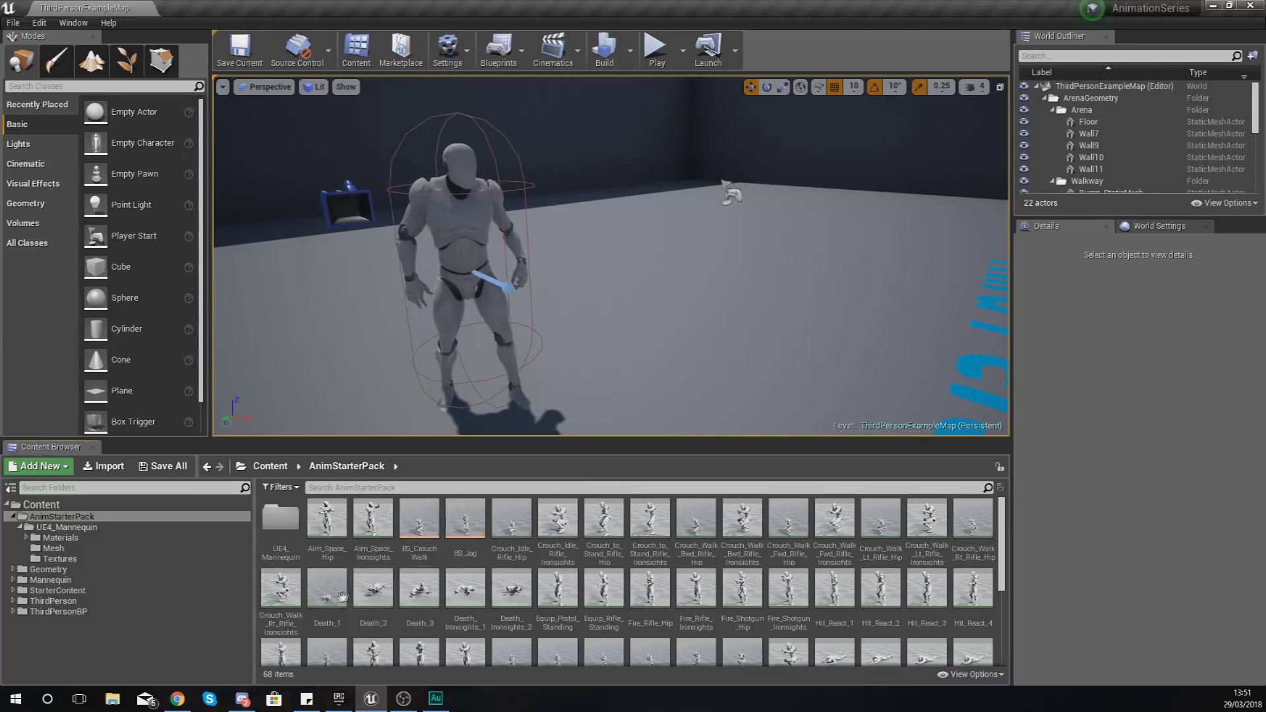
left_click(742, 521)
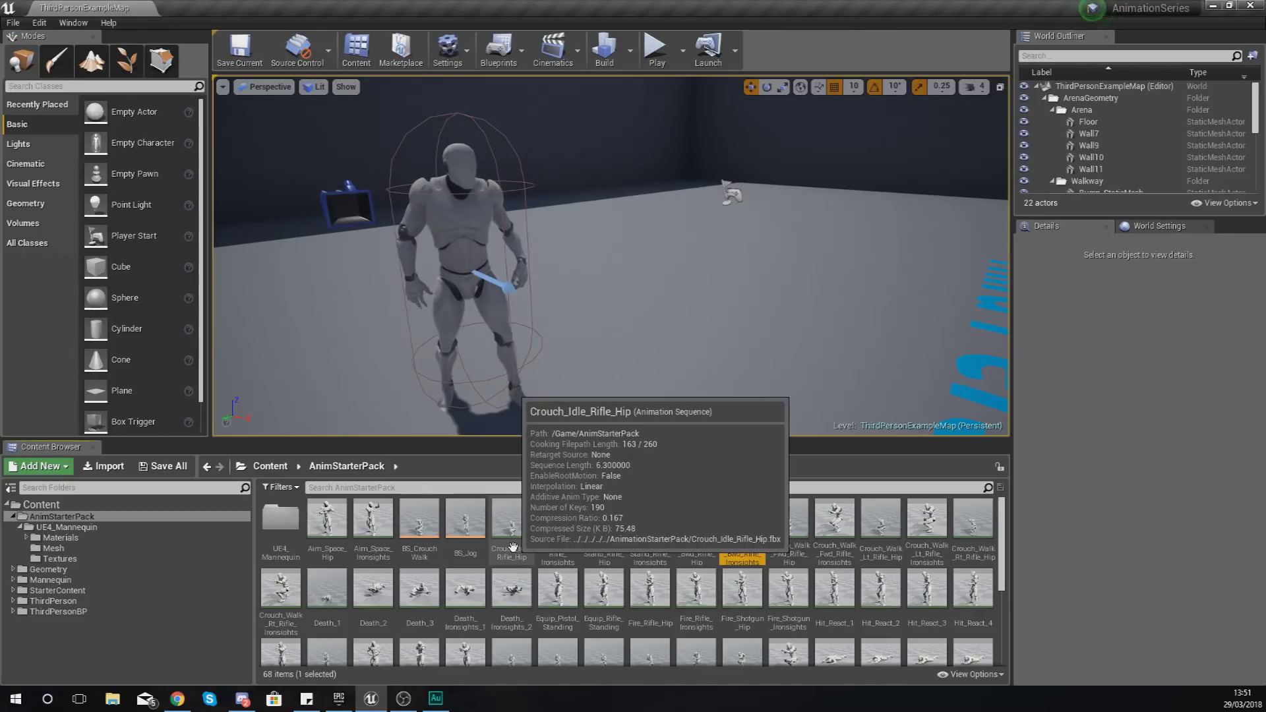
left_click(331, 587)
double_click(331, 587)
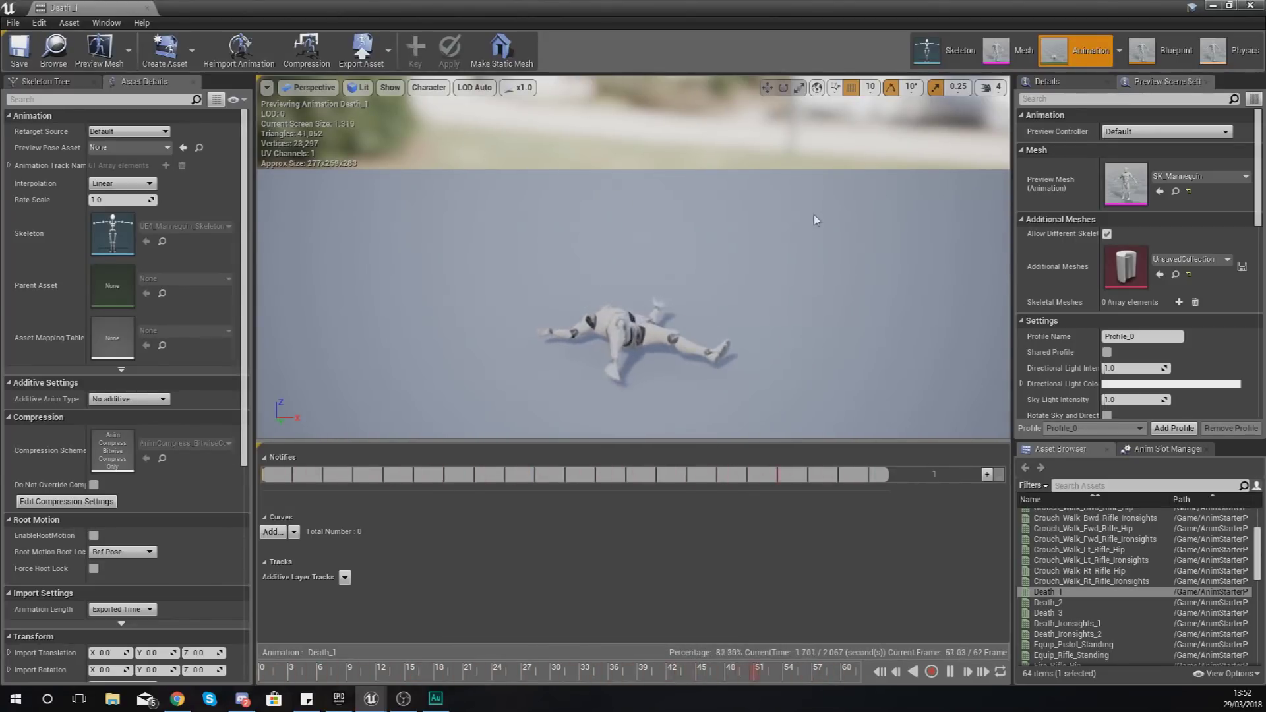
left_click(1249, 6)
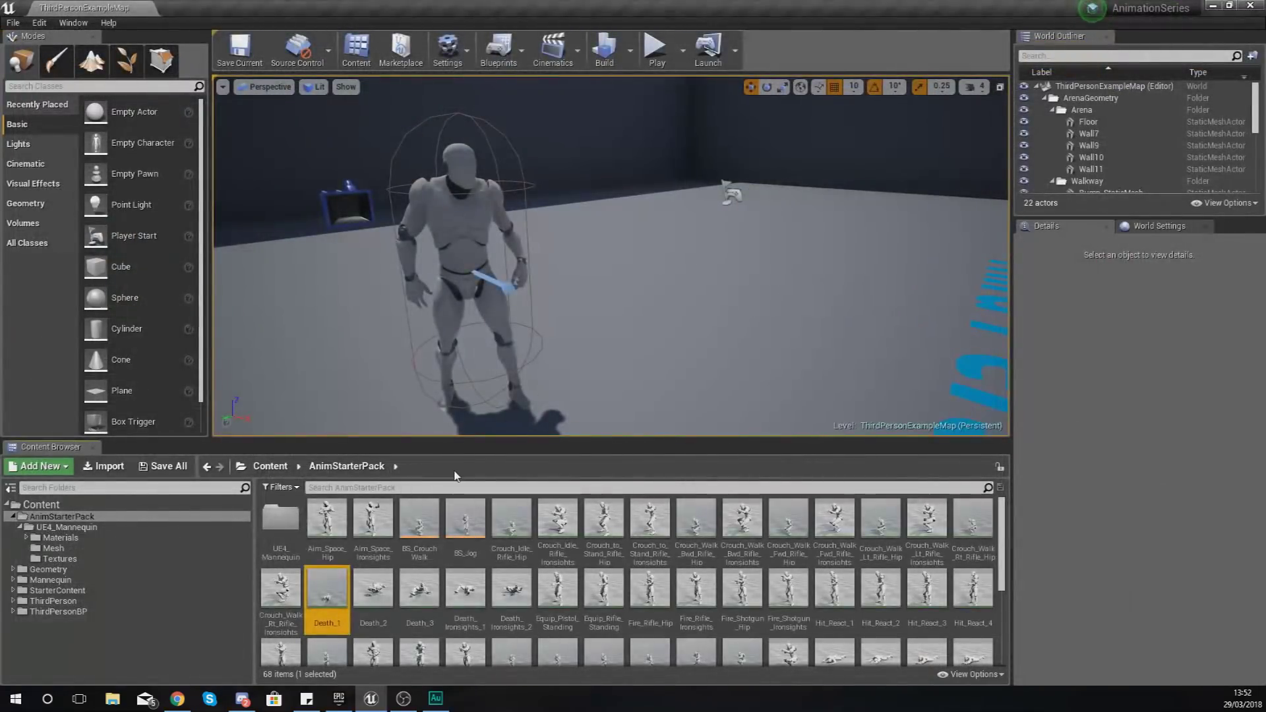
Step: Open UE4ASP_HeroTPP_AnimBlueprint and move up to its Locomotion state machine graph
mouse_move(333, 583)
left_click_drag(1002, 542, 1001, 587)
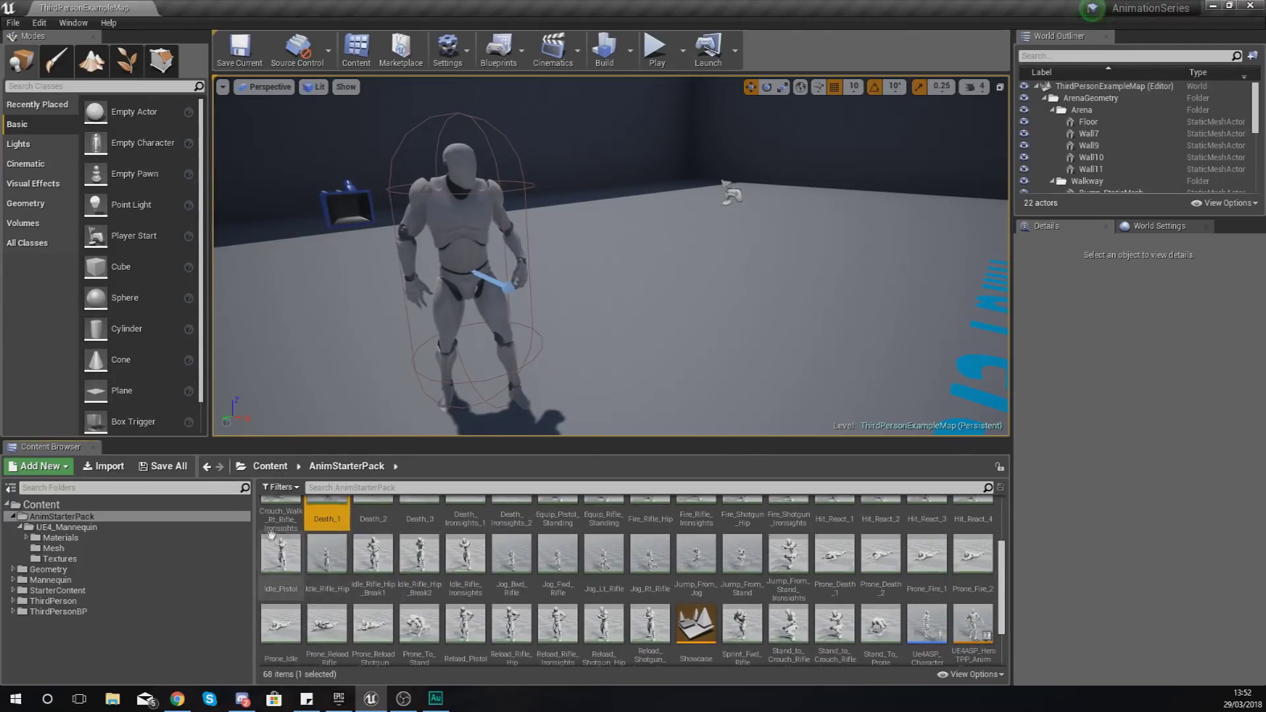
left_click_drag(1003, 607, 1004, 642)
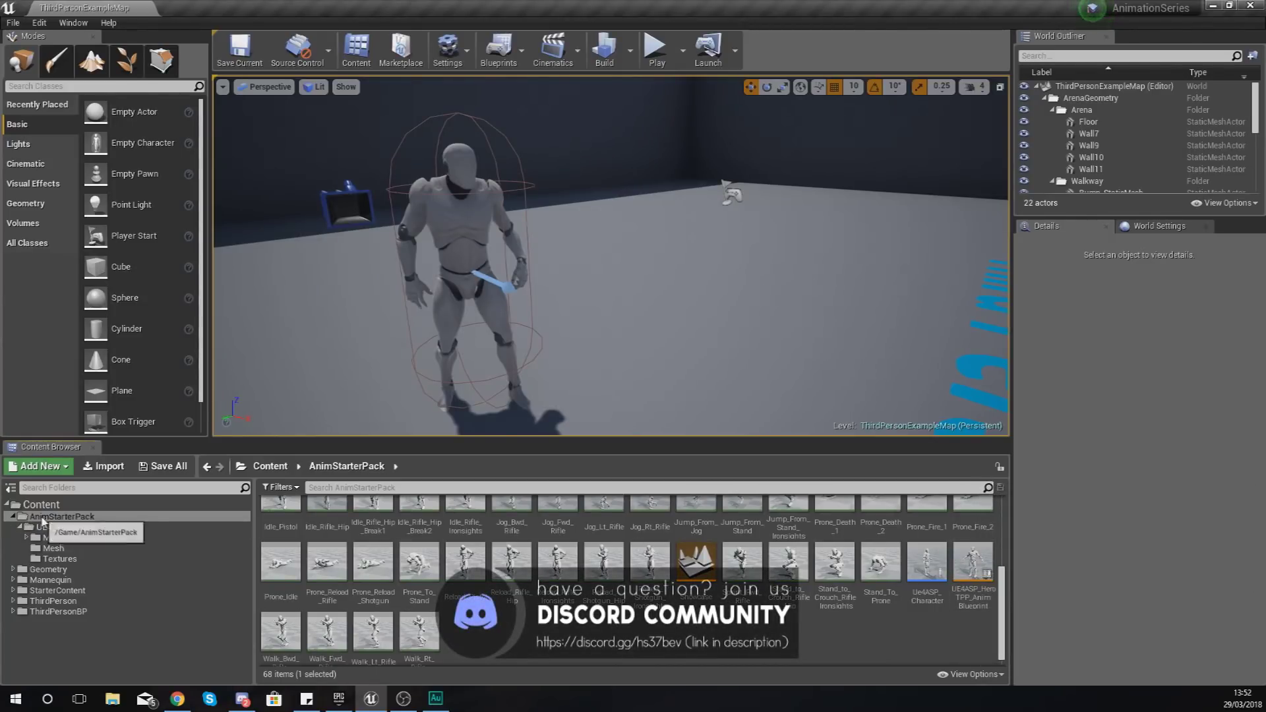
mouse_move(963, 566)
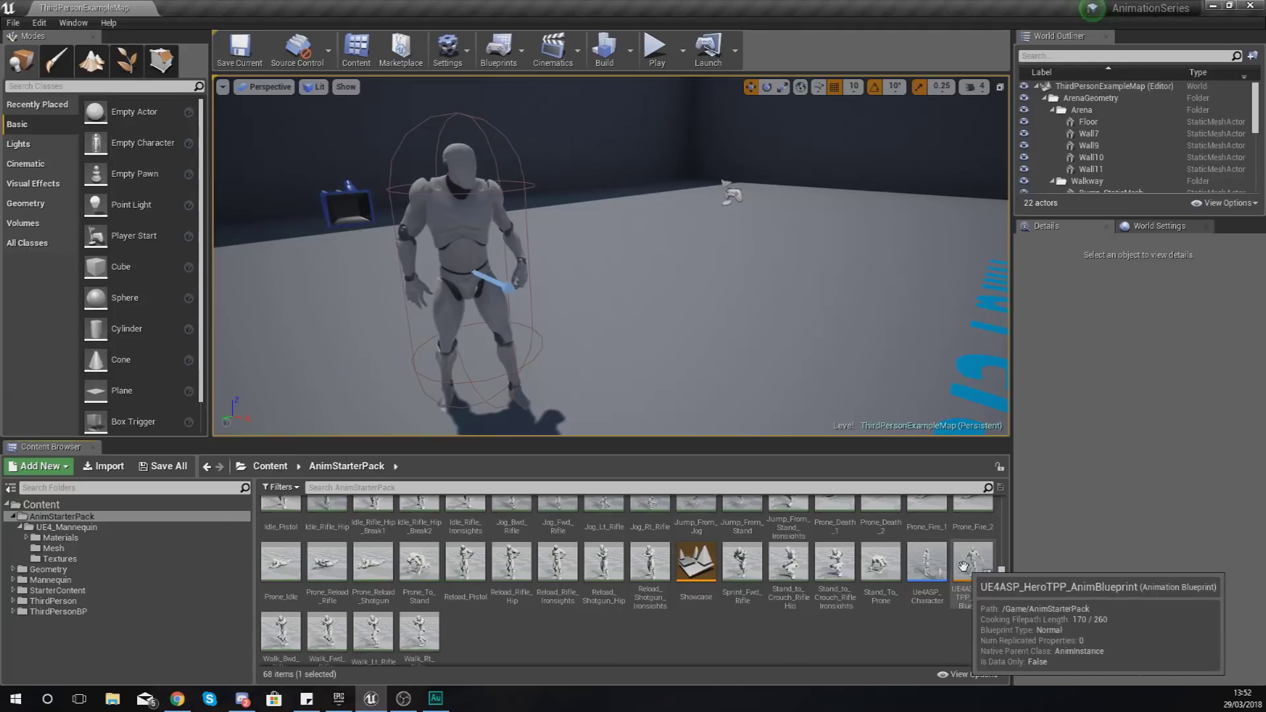
left_click(966, 567)
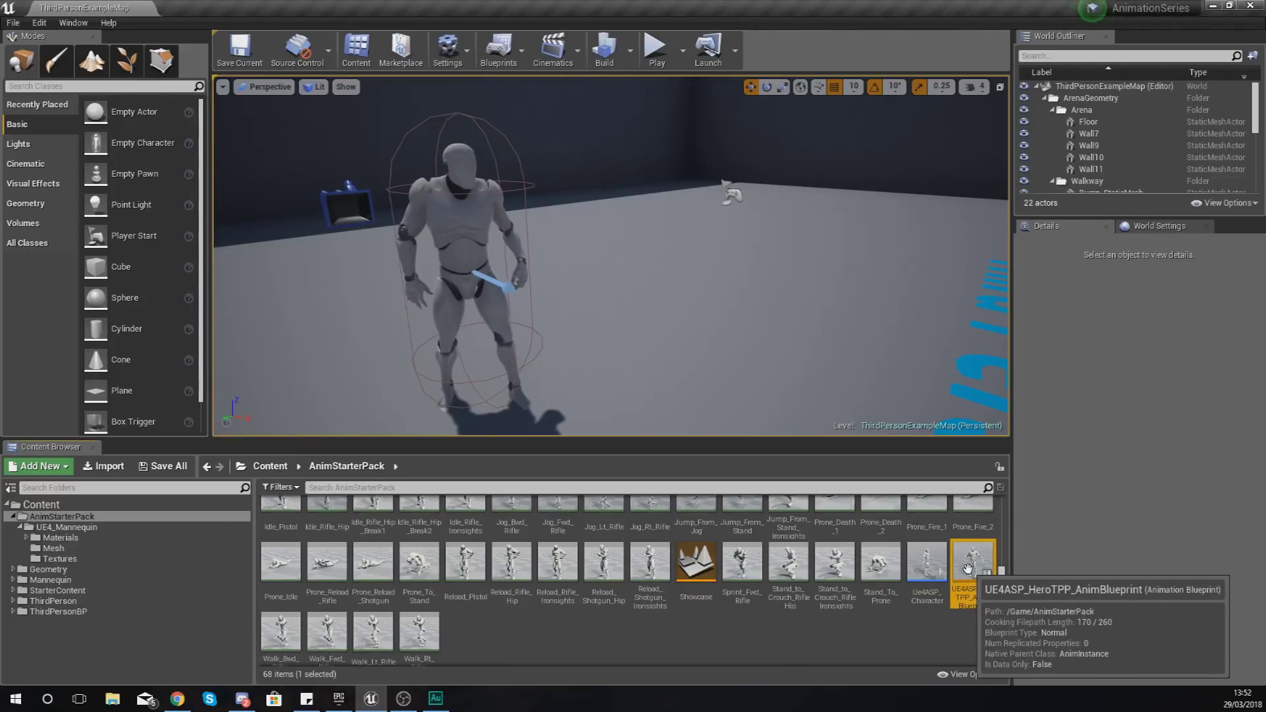
double_click(968, 568)
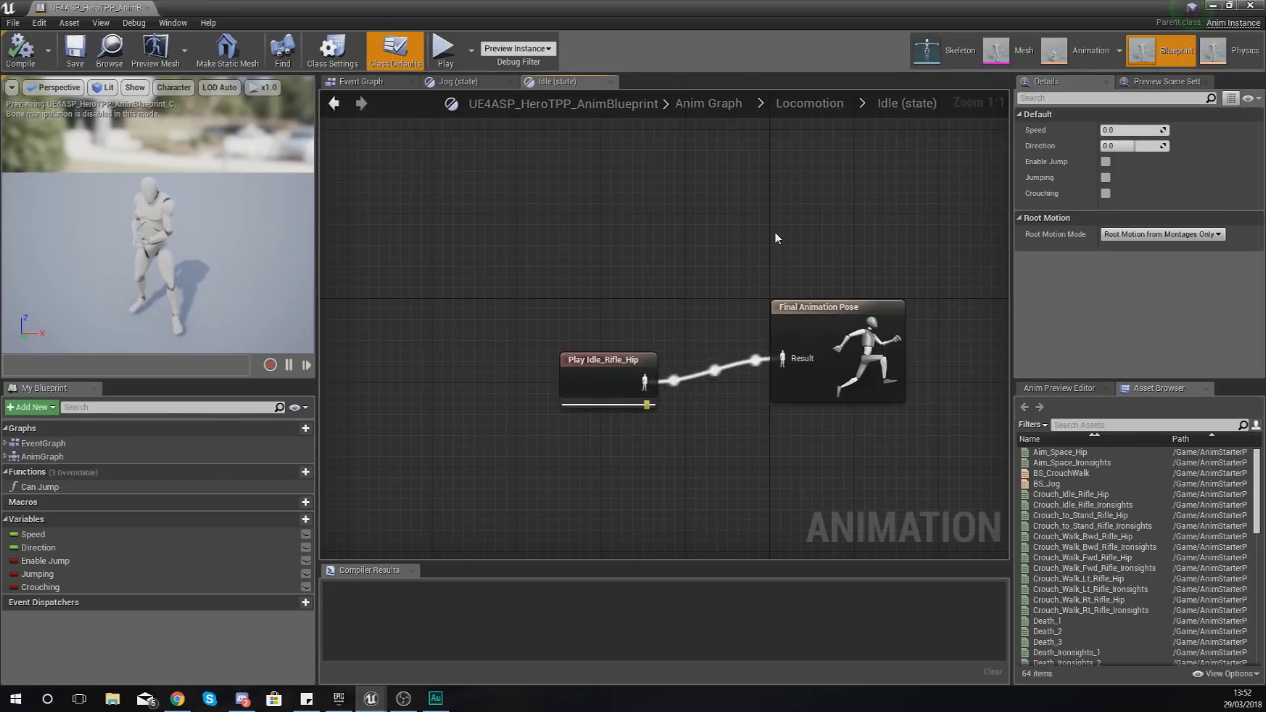
left_click(834, 106)
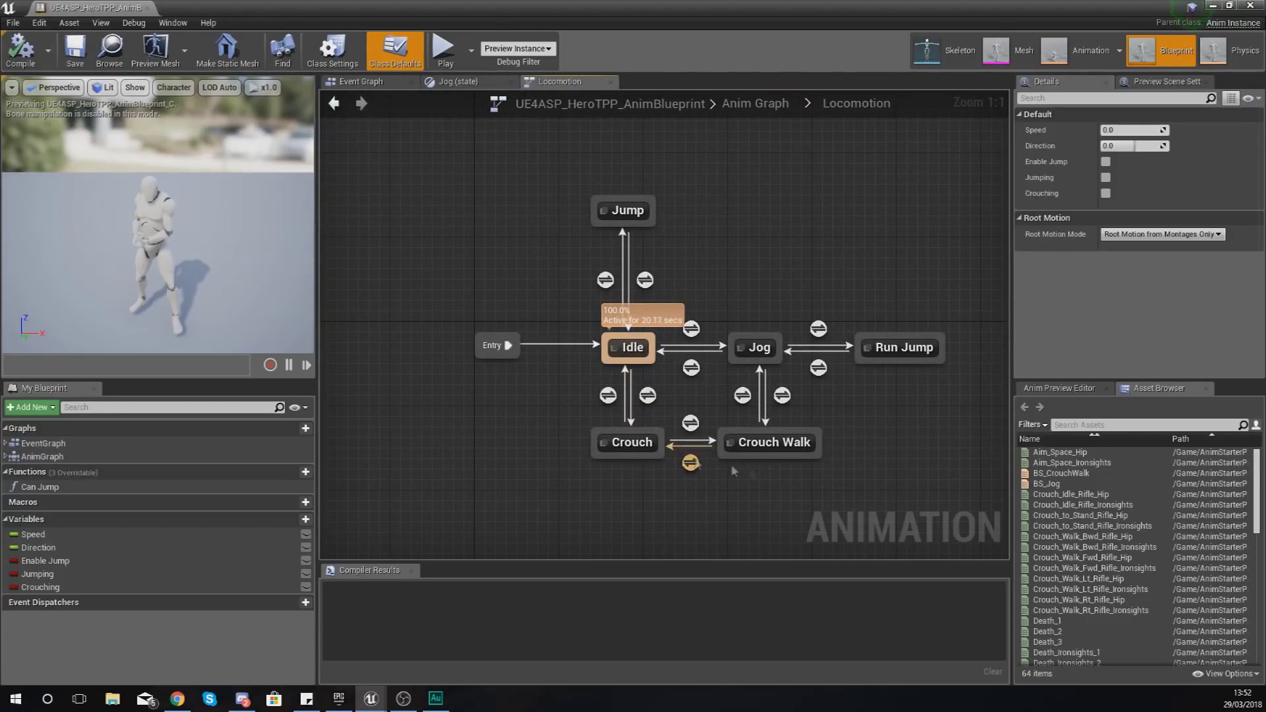
Step: Inspect the Locomotion graph and the Jog state's animation graph, then close the blueprint editor
mouse_move(763, 437)
right_mouse_down()
mouse_move(628, 428)
mouse_move(751, 452)
right_mouse_up()
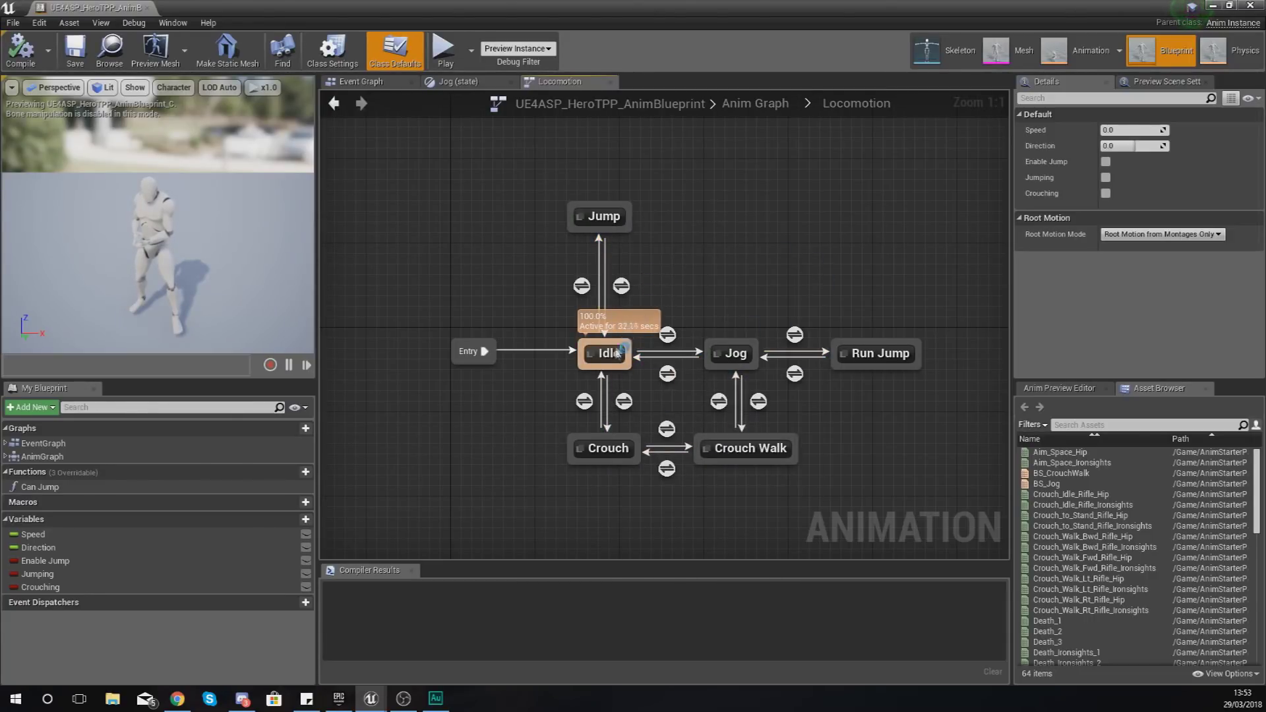
left_click(728, 352)
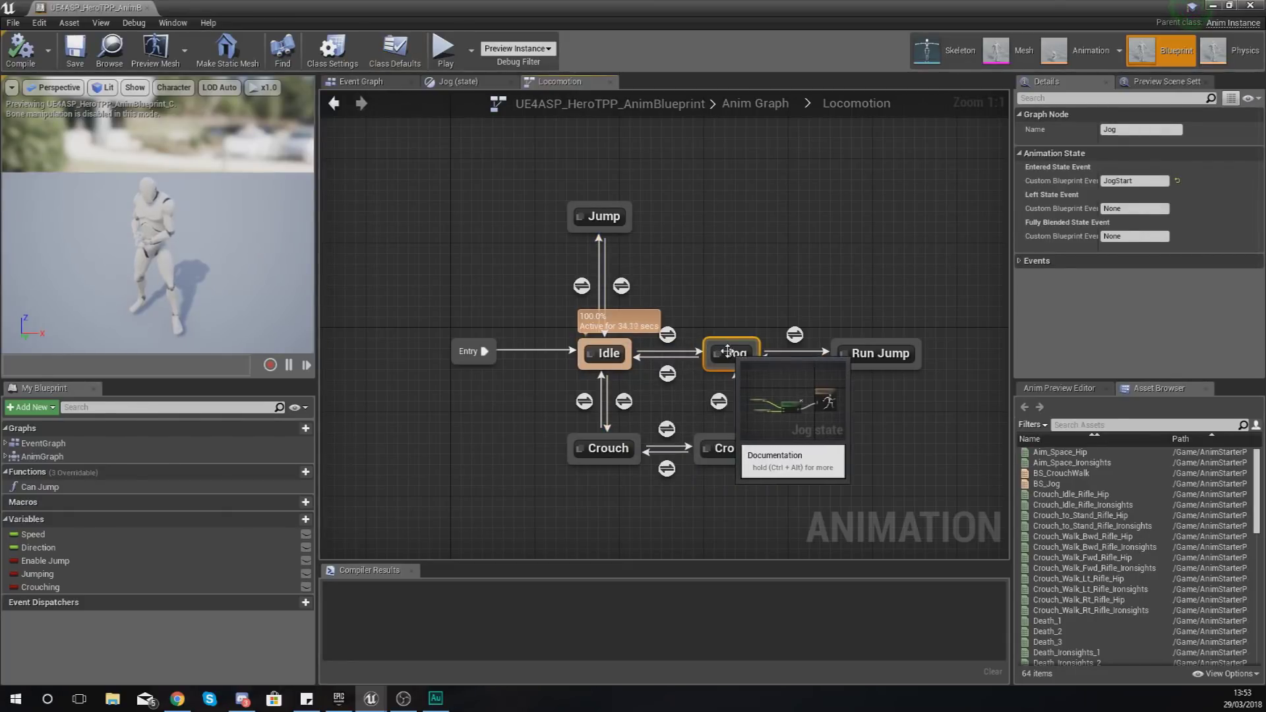
double_click(728, 351)
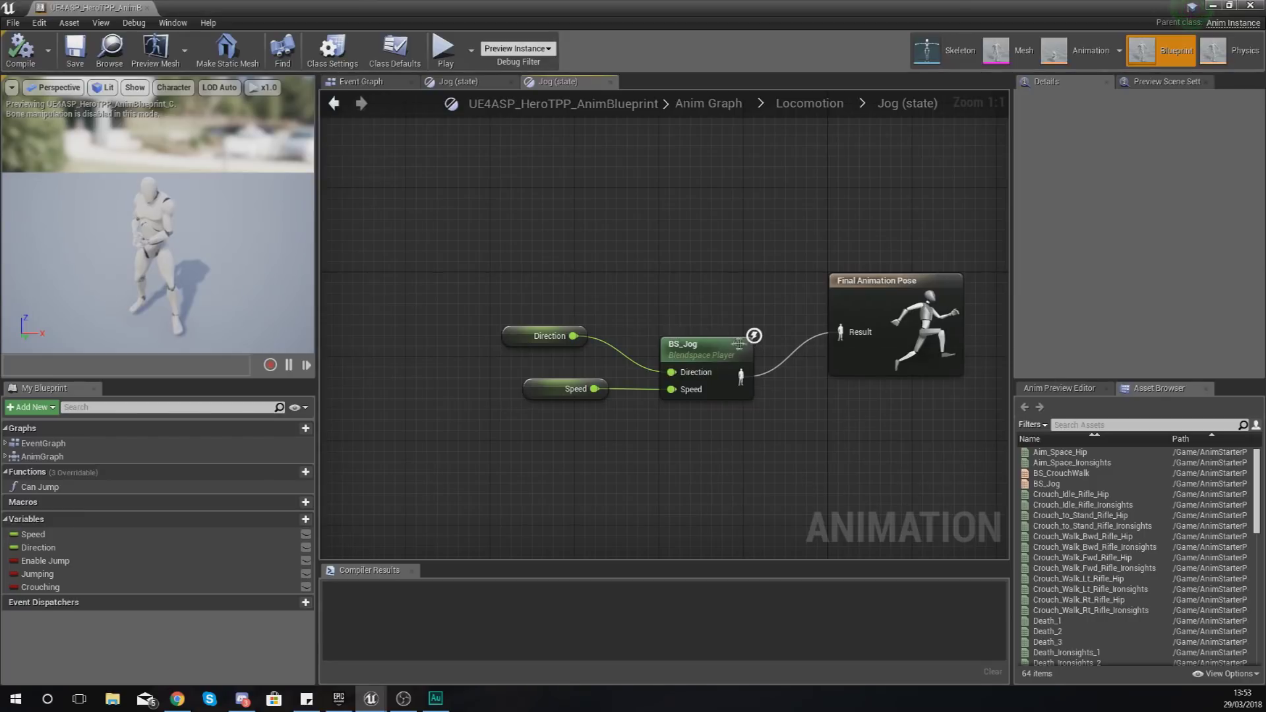
left_click(797, 105)
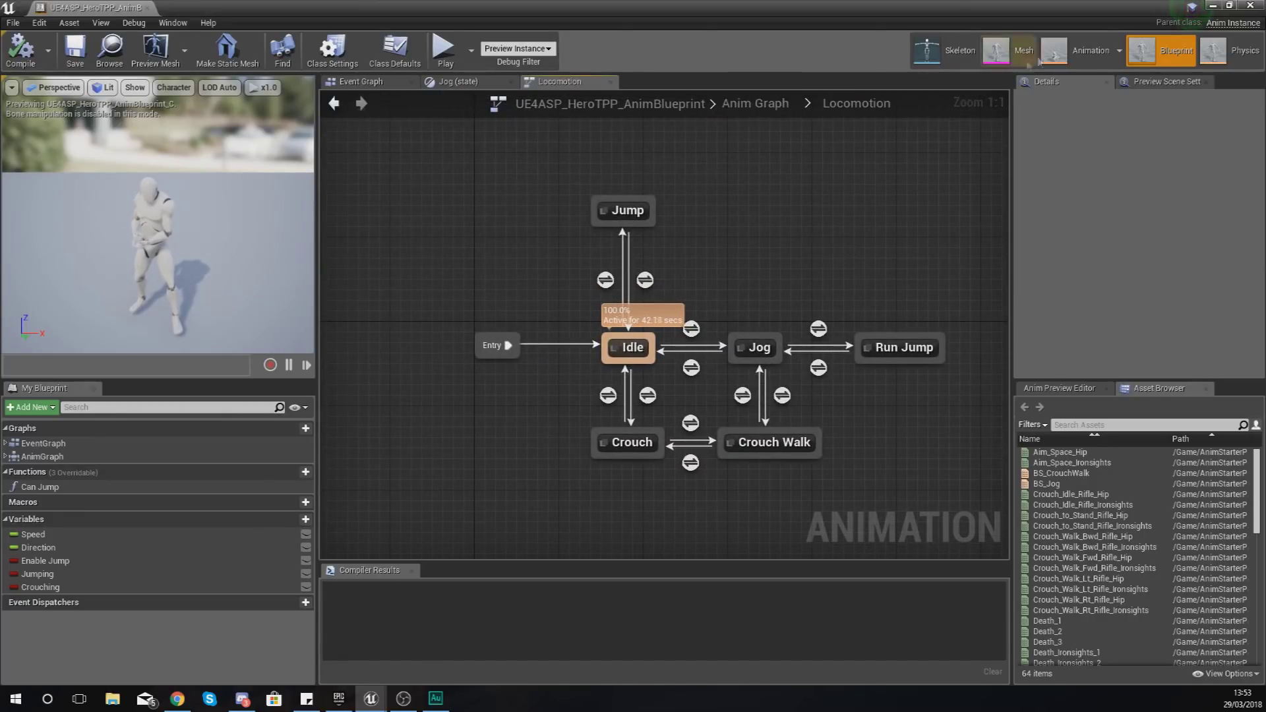
left_click(1255, 5)
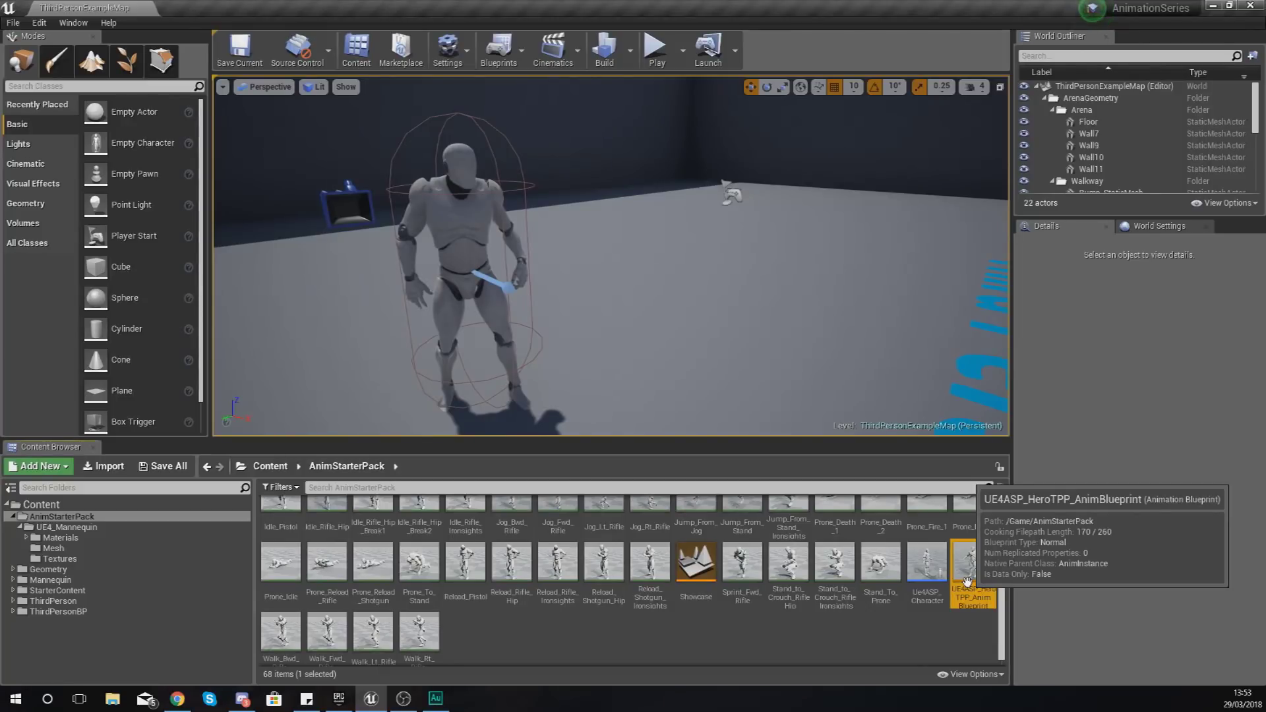
Step: Browse the assets, then open SK_Mannequin from UE4_Mannequin/Mesh in the Skeletal Mesh editor
scroll(967, 581, "up", 5)
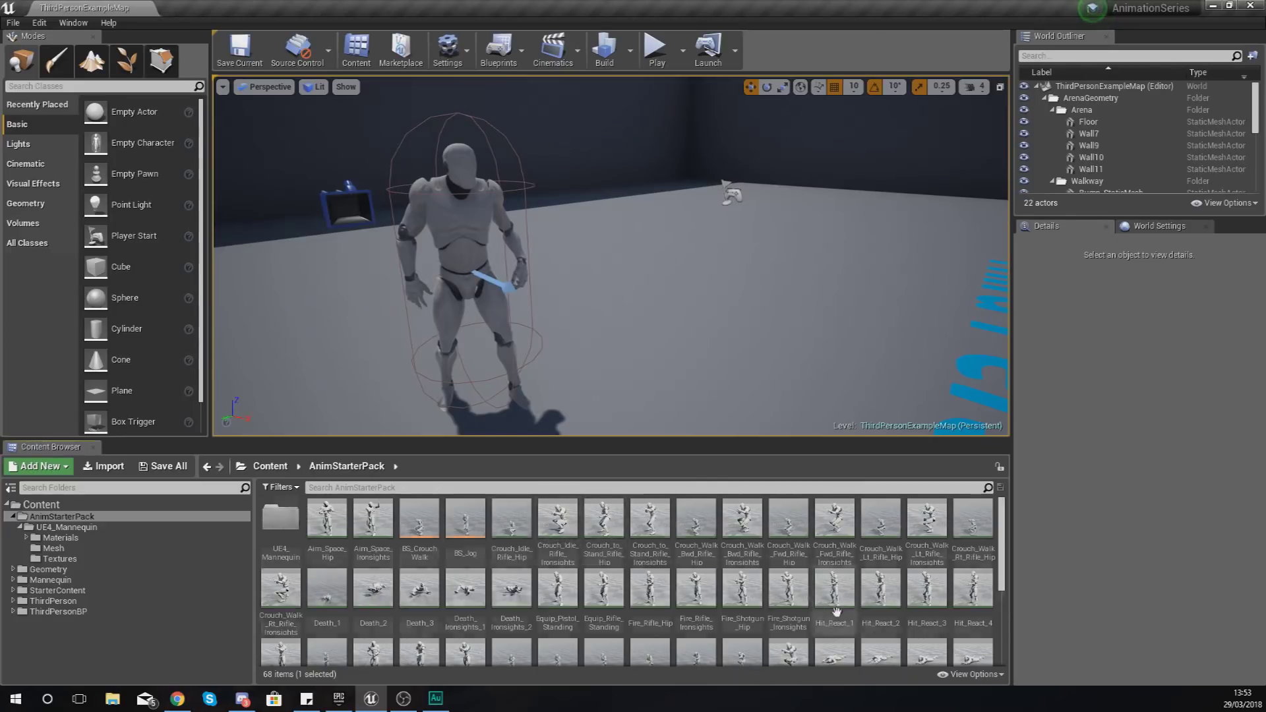
scroll(970, 560, "down", 5)
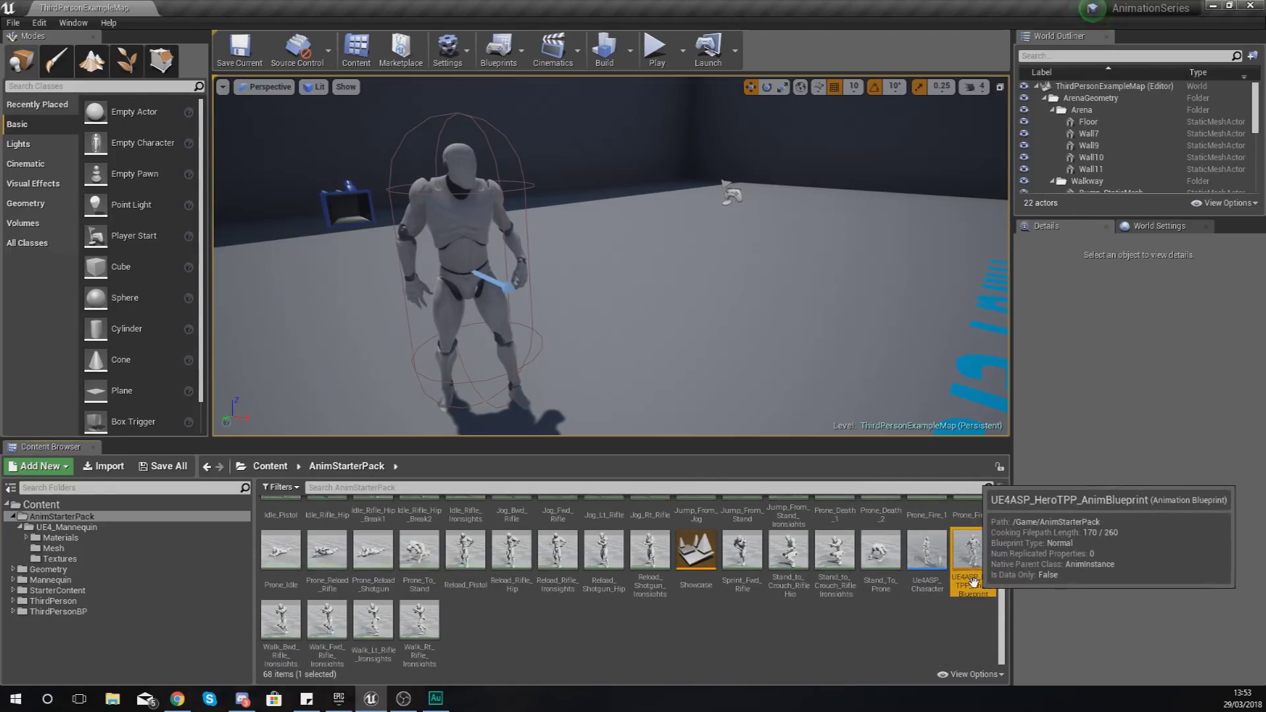
left_click(973, 582, "ctrl")
scroll(967, 587, "up", 2)
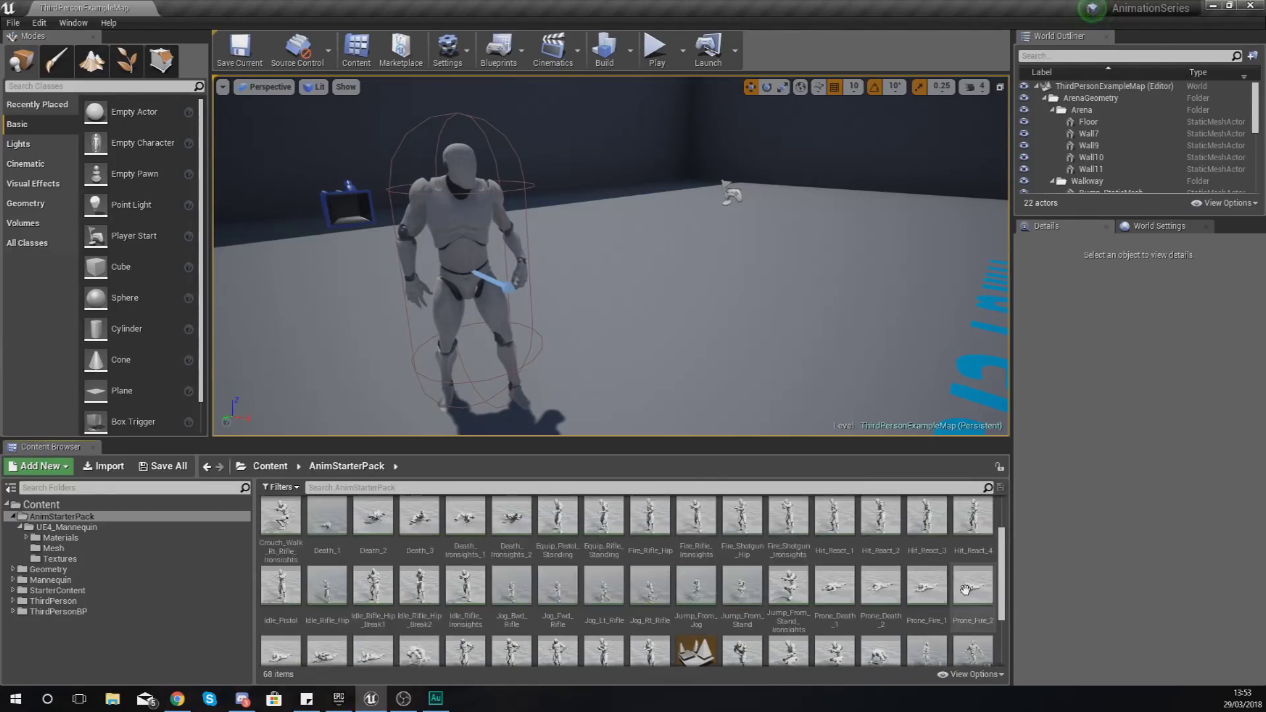
scroll(966, 587, "down", 3)
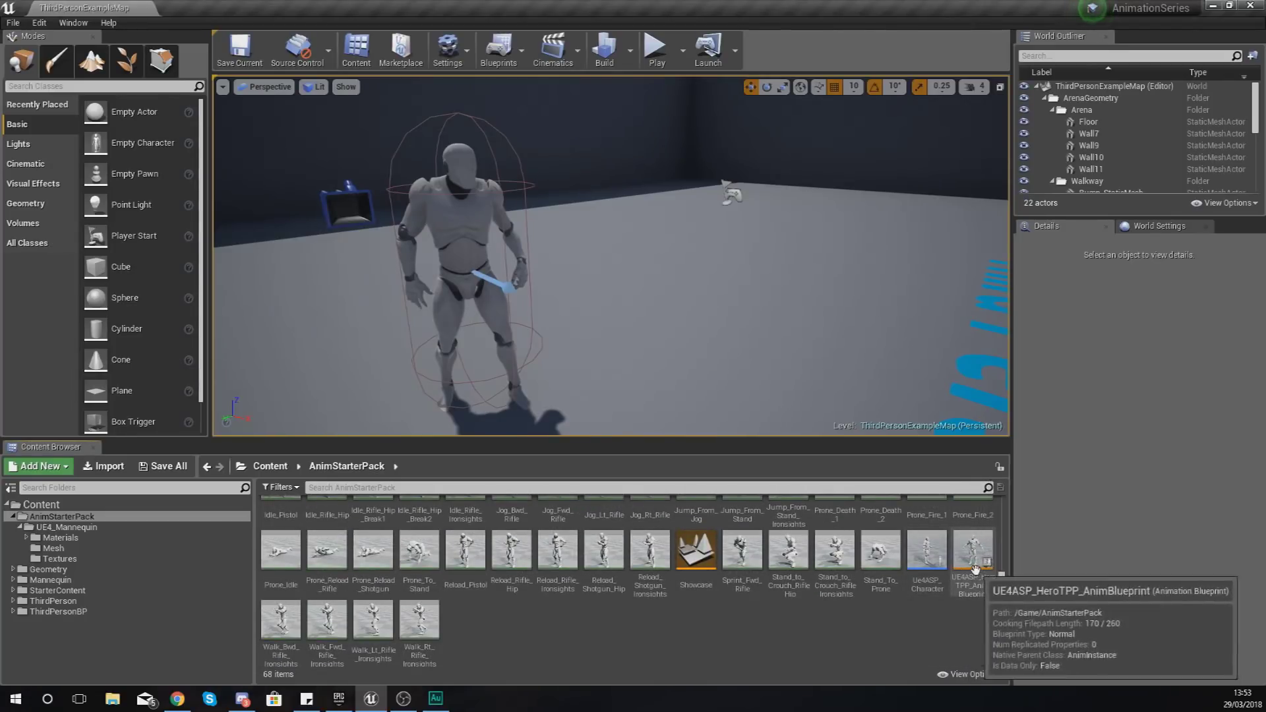
scroll(975, 568, "up", 3)
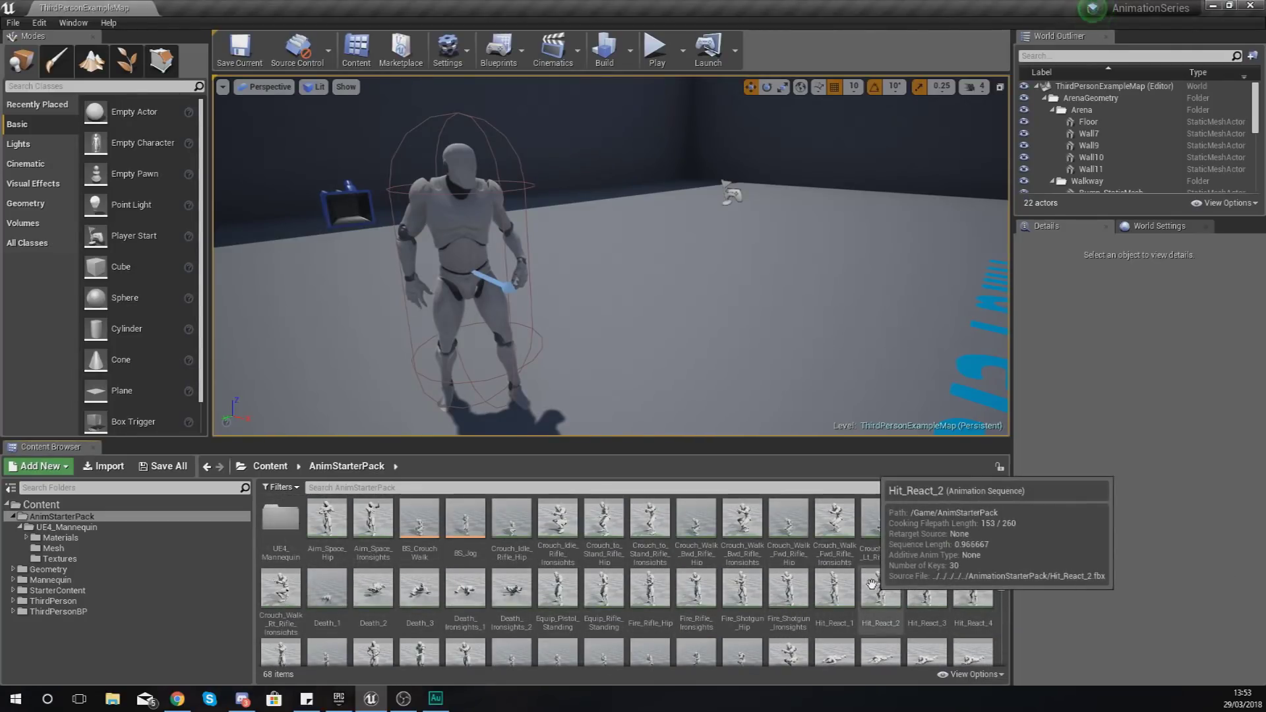
scroll(798, 585, "down", 1)
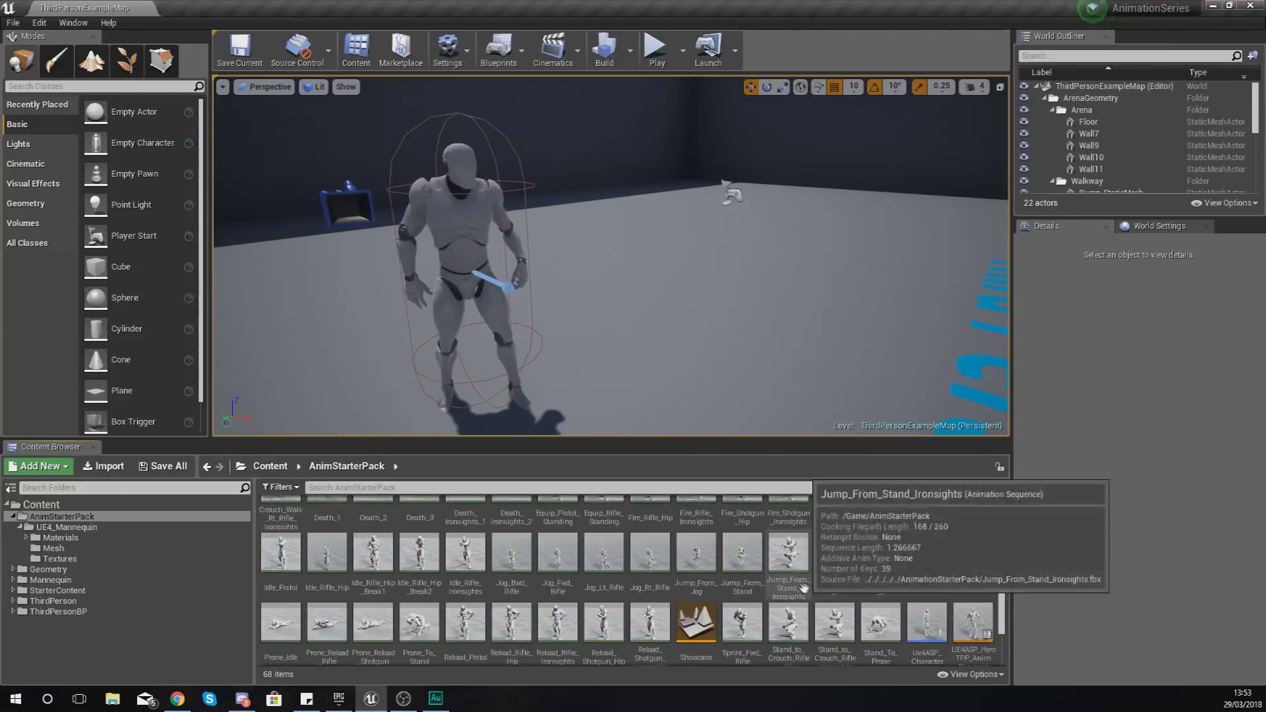
scroll(803, 587, "down", 1)
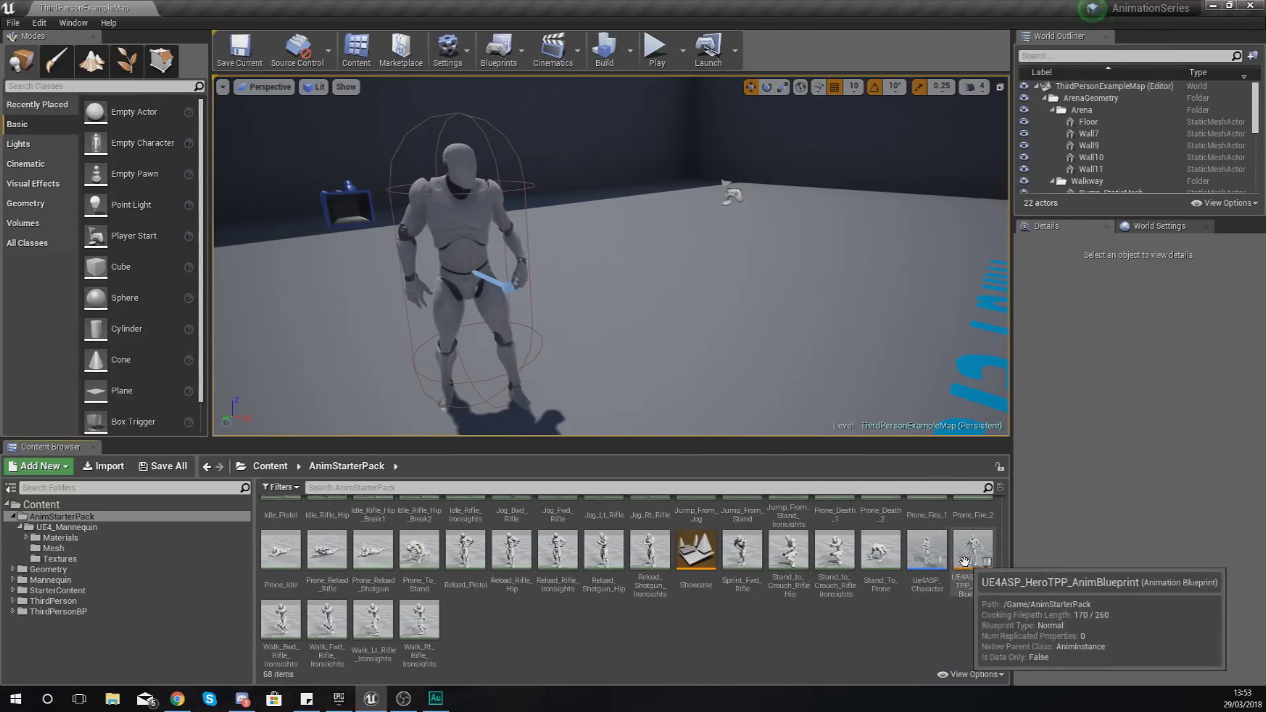
left_click(62, 549)
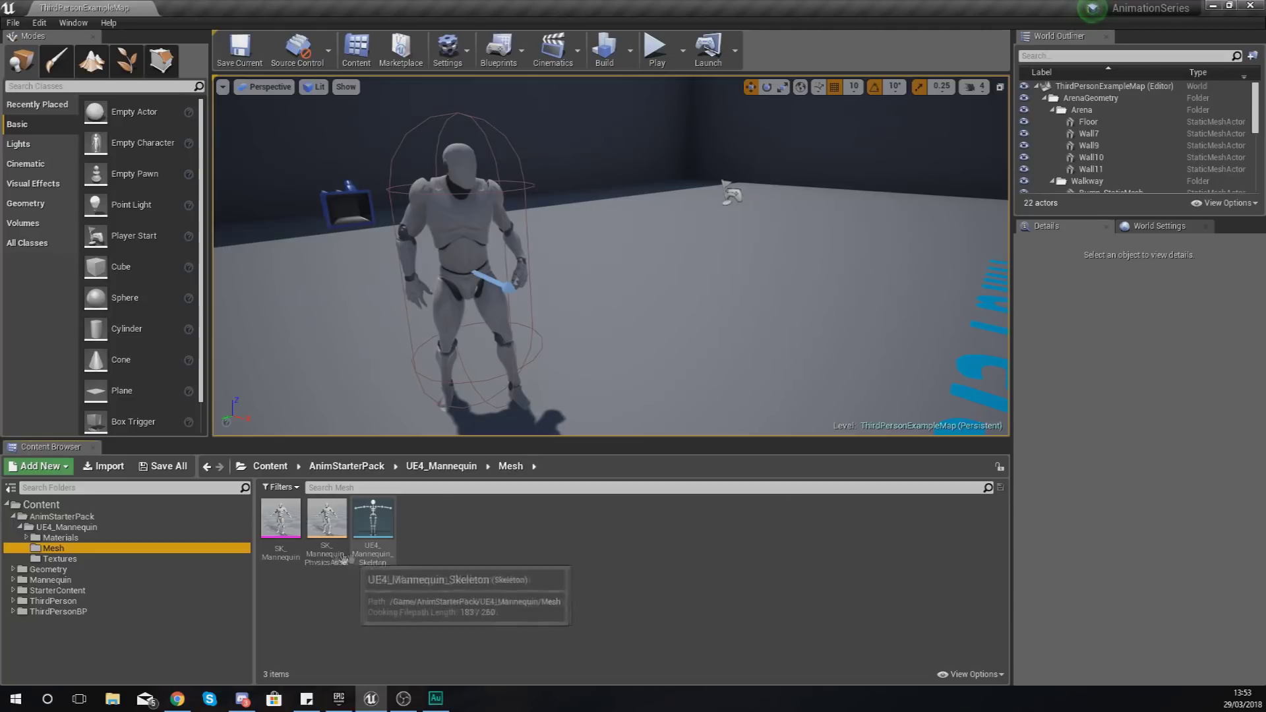
left_click(285, 539)
double_click(285, 539)
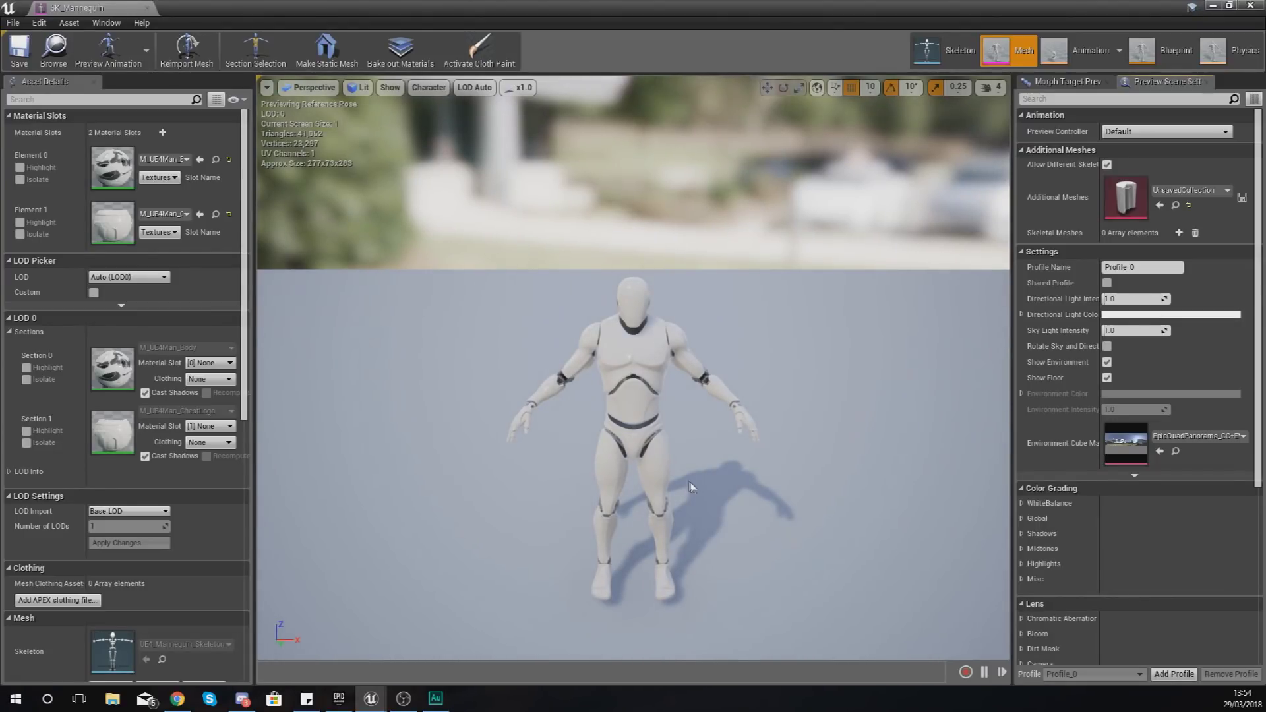
left_click_drag(691, 482, 672, 439)
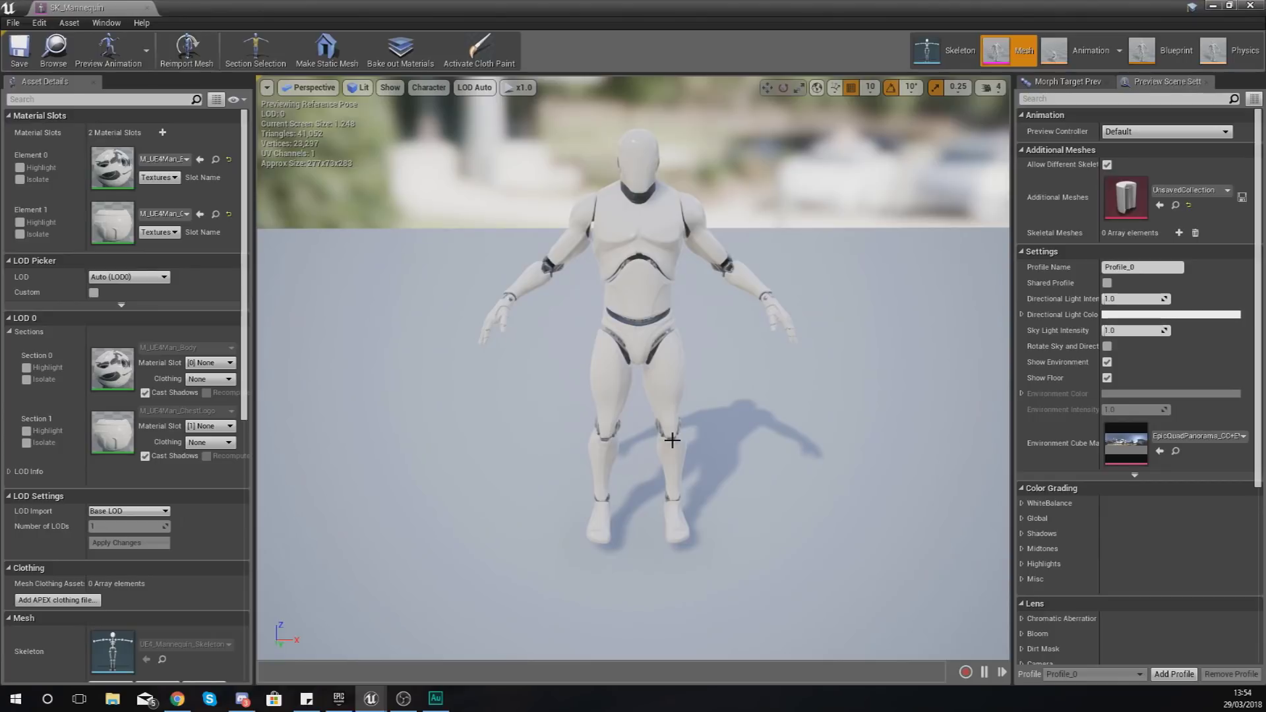
left_click(642, 344)
key("e")
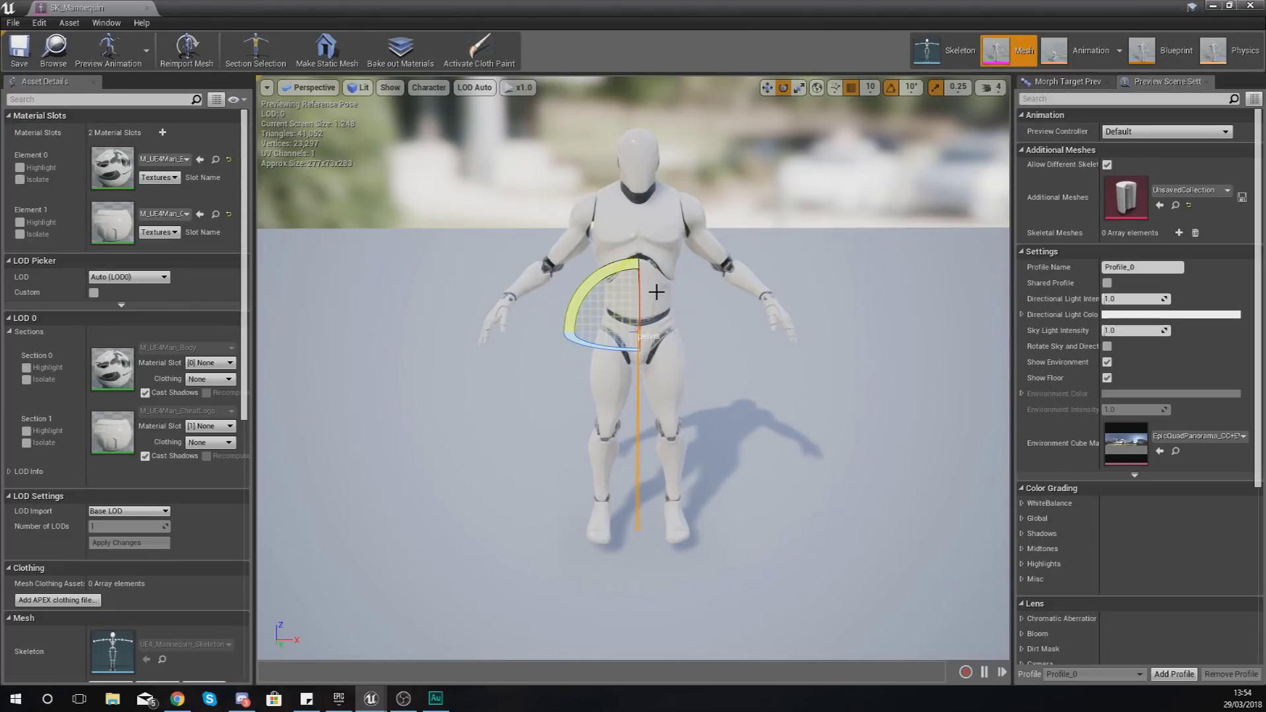
left_click(696, 244)
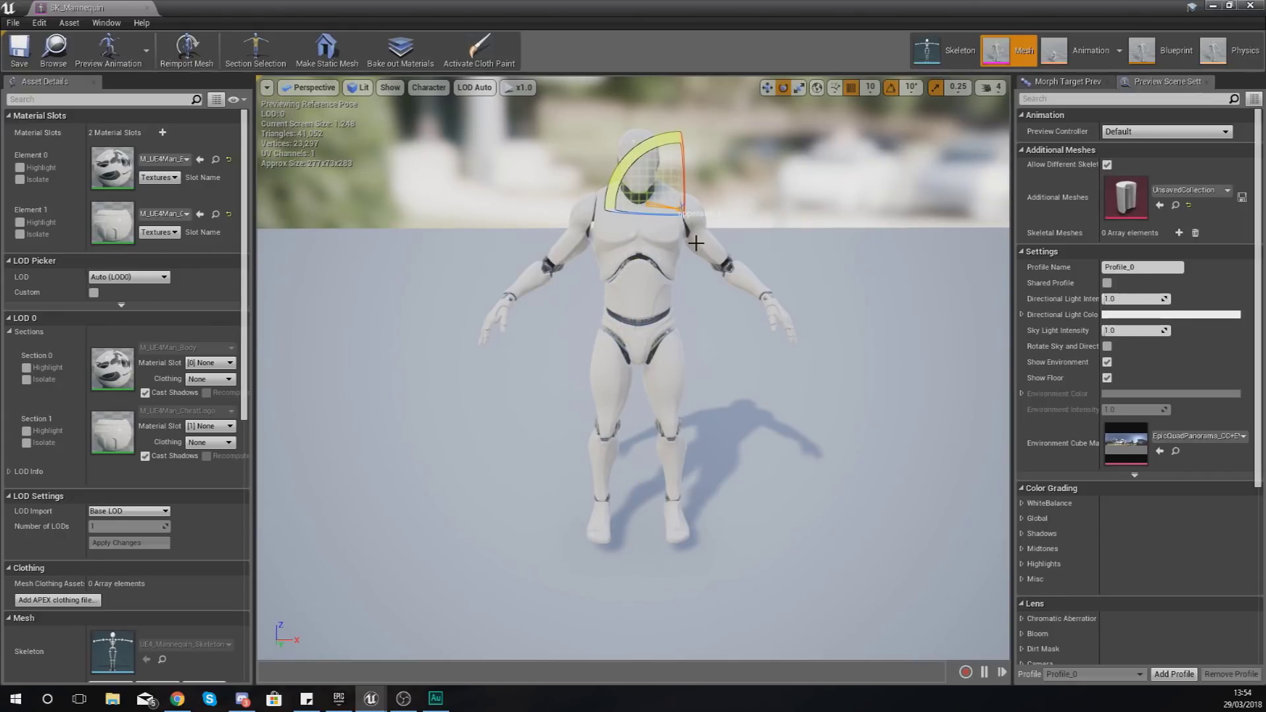
left_click(727, 266)
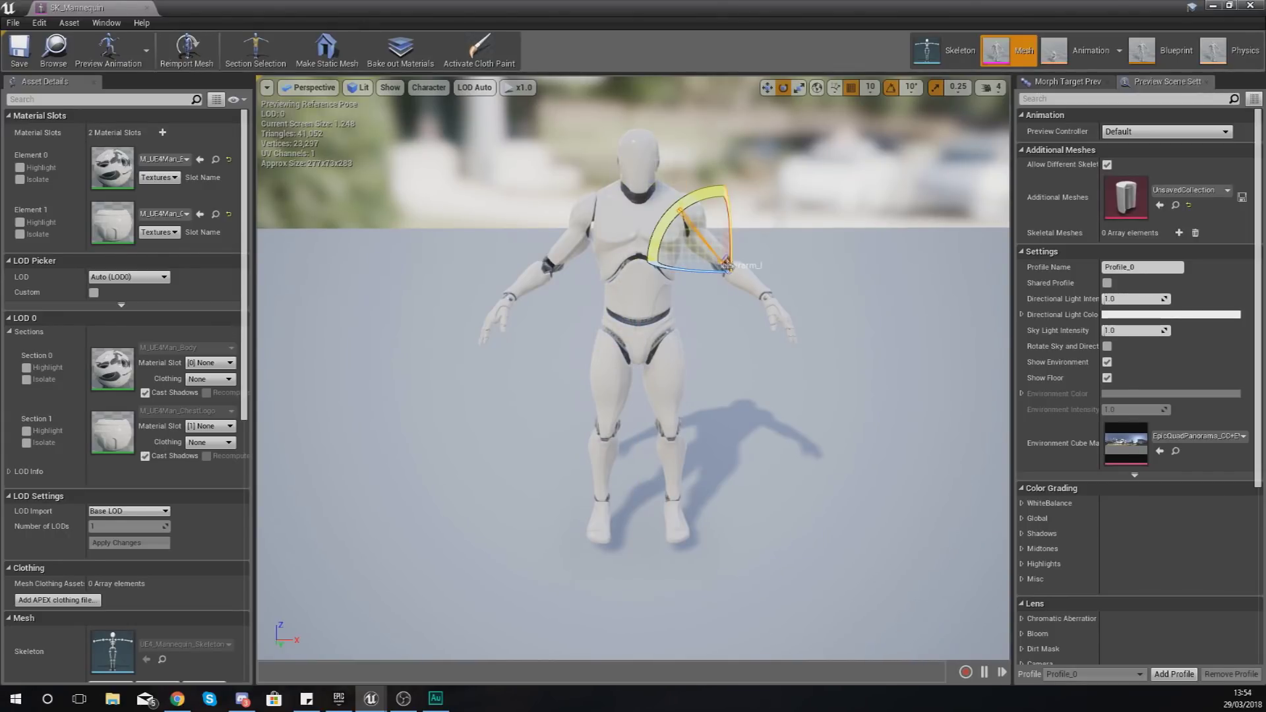
left_click_drag(733, 276, 805, 268, "alt")
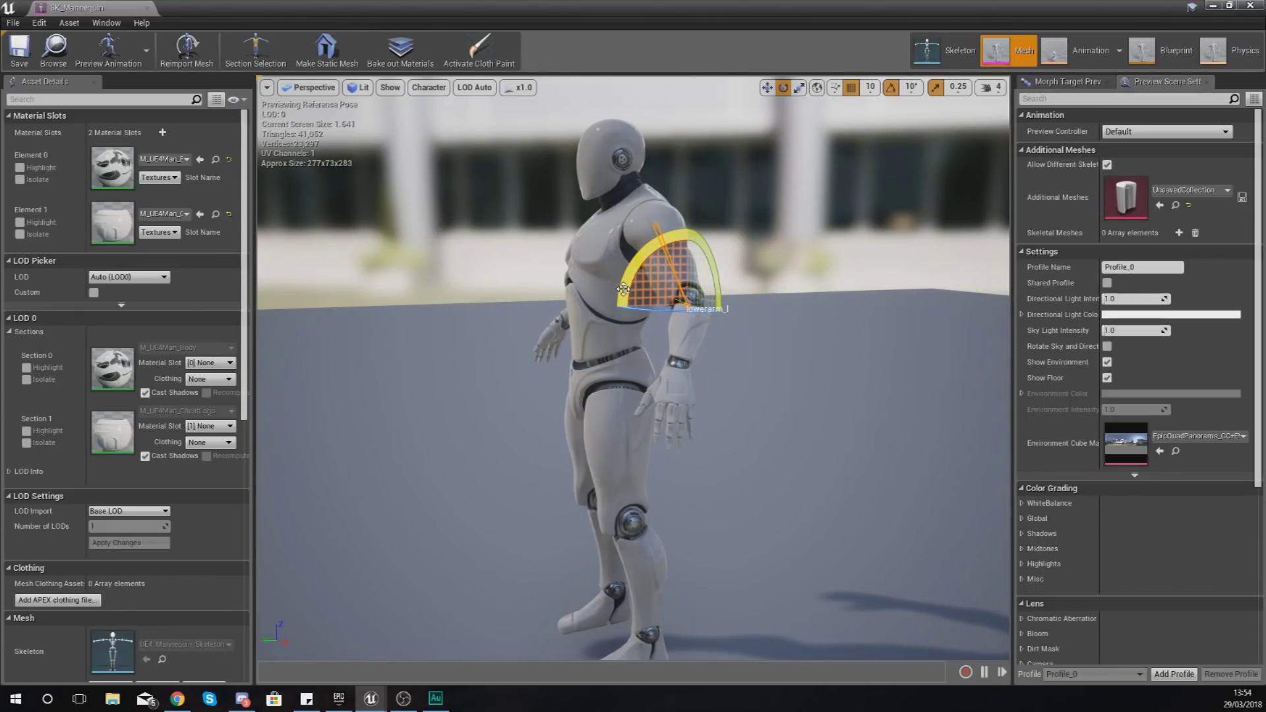
left_click_drag(623, 289, 817, 274, "alt")
mouse_move(683, 250)
left_mouse_down()
mouse_move(691, 201)
mouse_move(686, 244)
left_mouse_up()
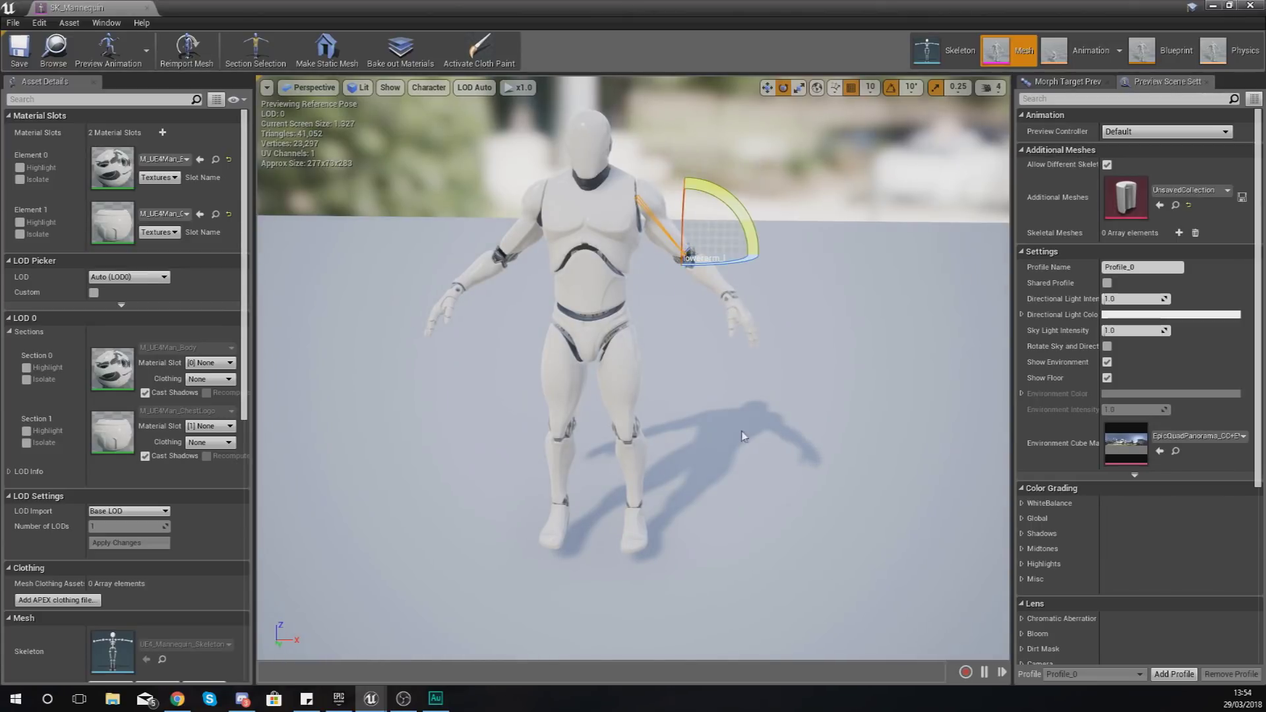
left_click(744, 435)
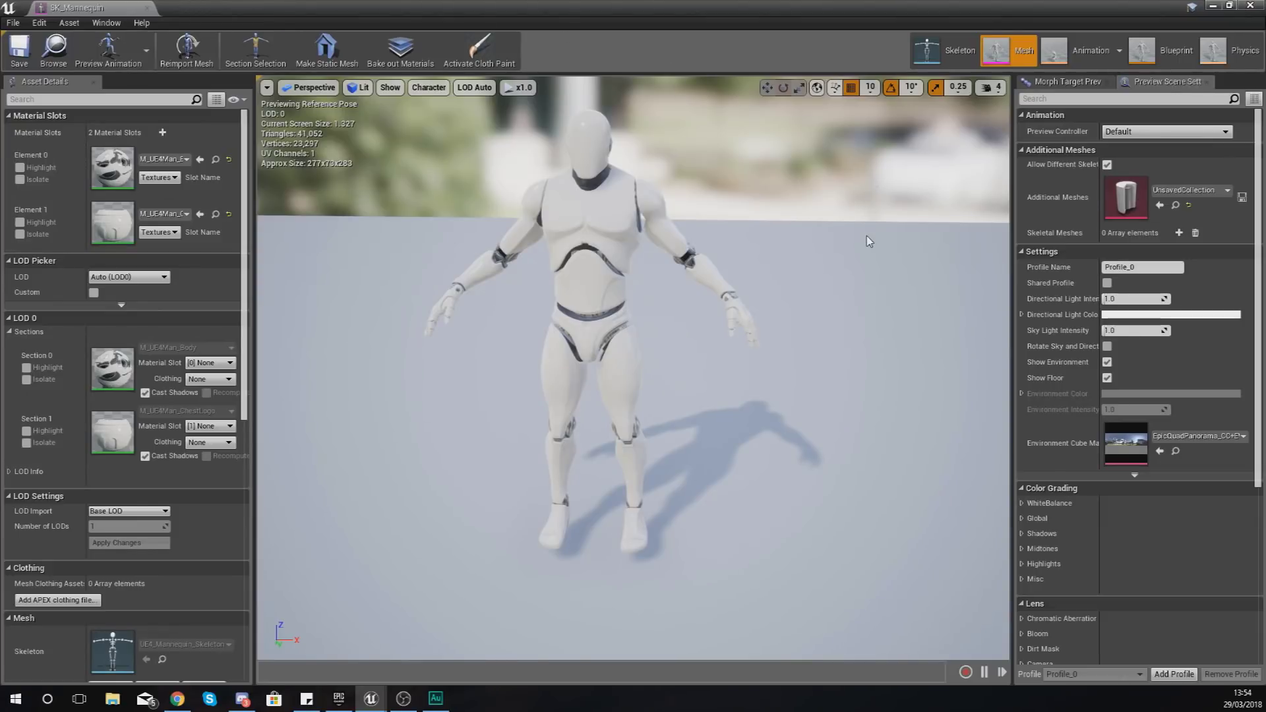
Step: Close the SK_Mannequin mesh editor and select SK_Mannequin_PhysicsAsset in the Mesh folder
left_click(1259, 7)
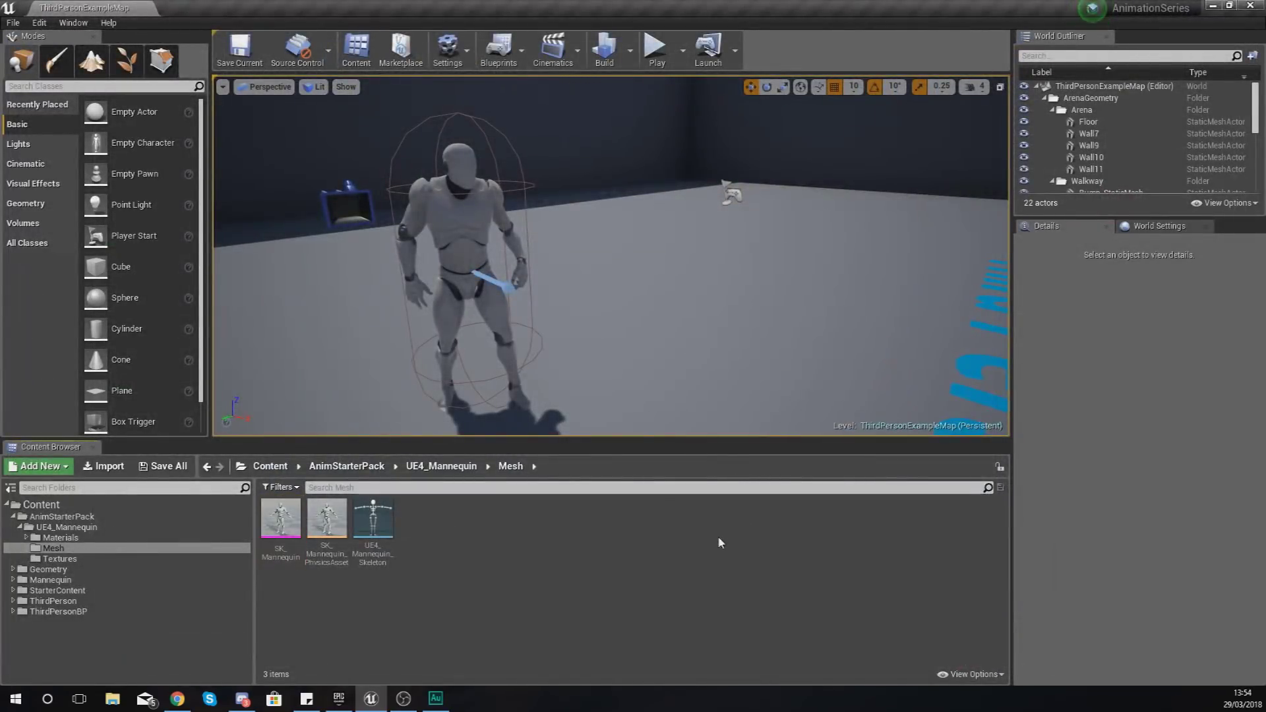
mouse_move(289, 513)
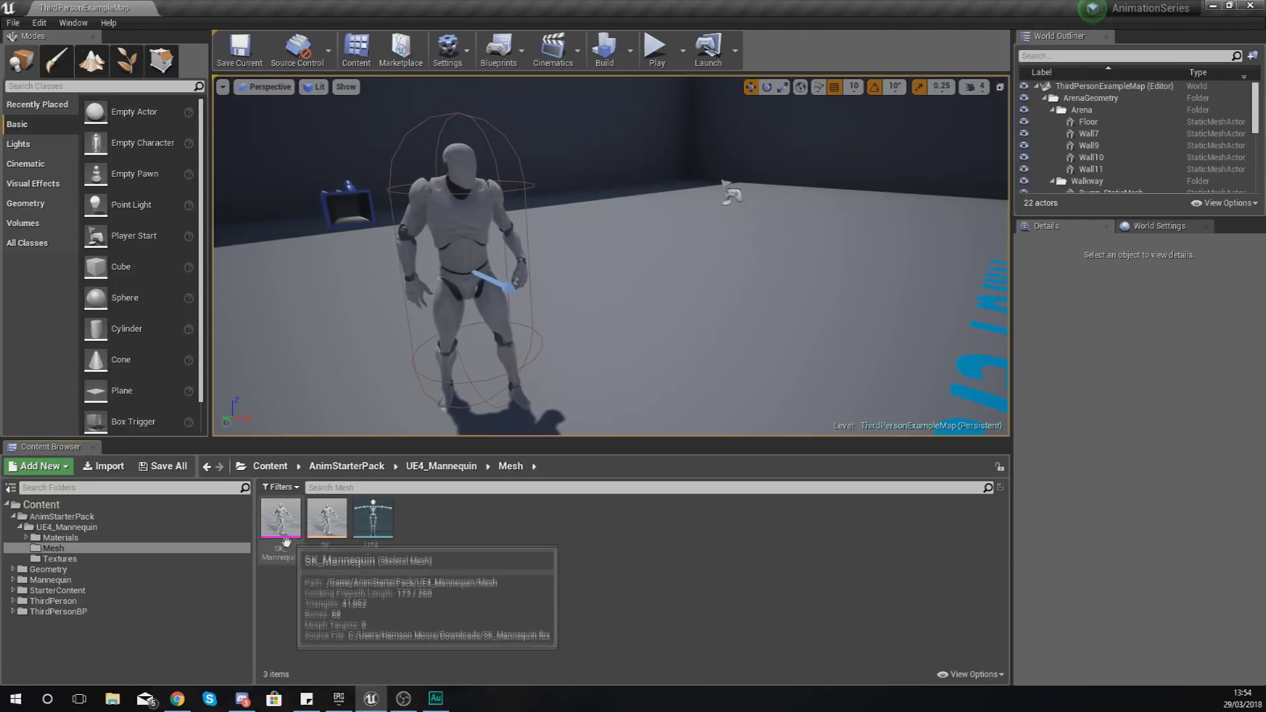
mouse_move(324, 526)
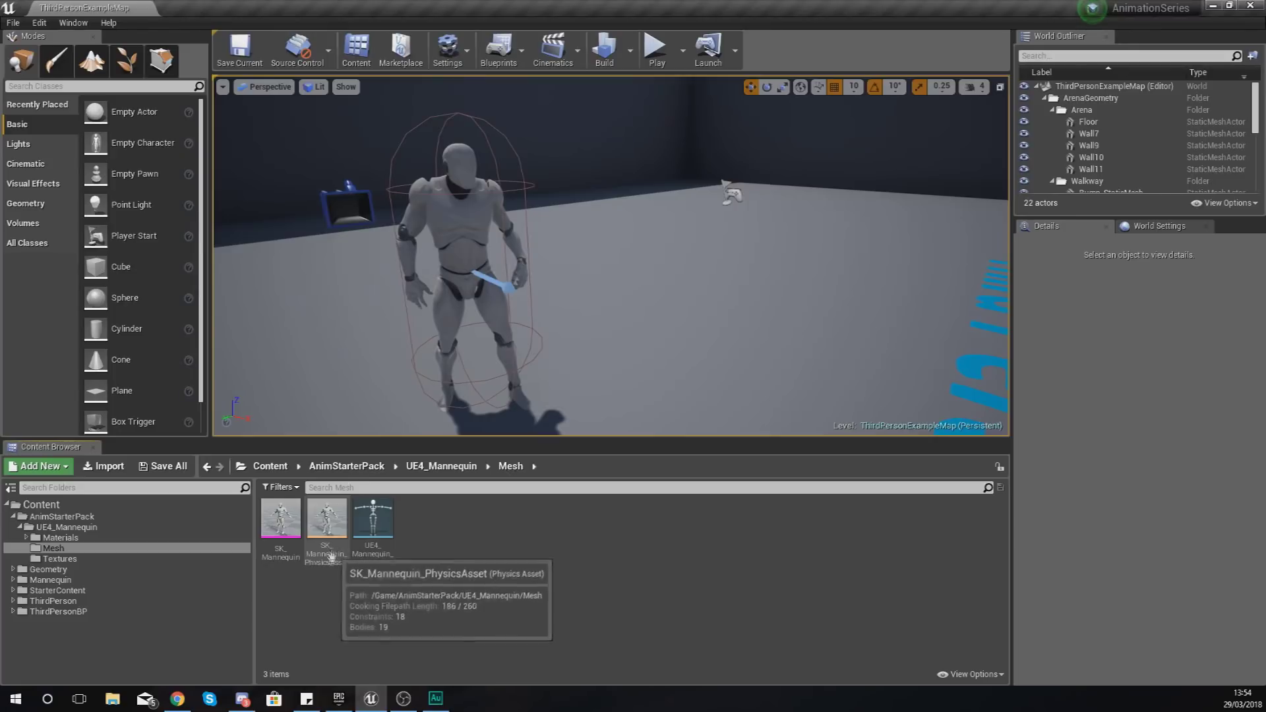
mouse_move(364, 565)
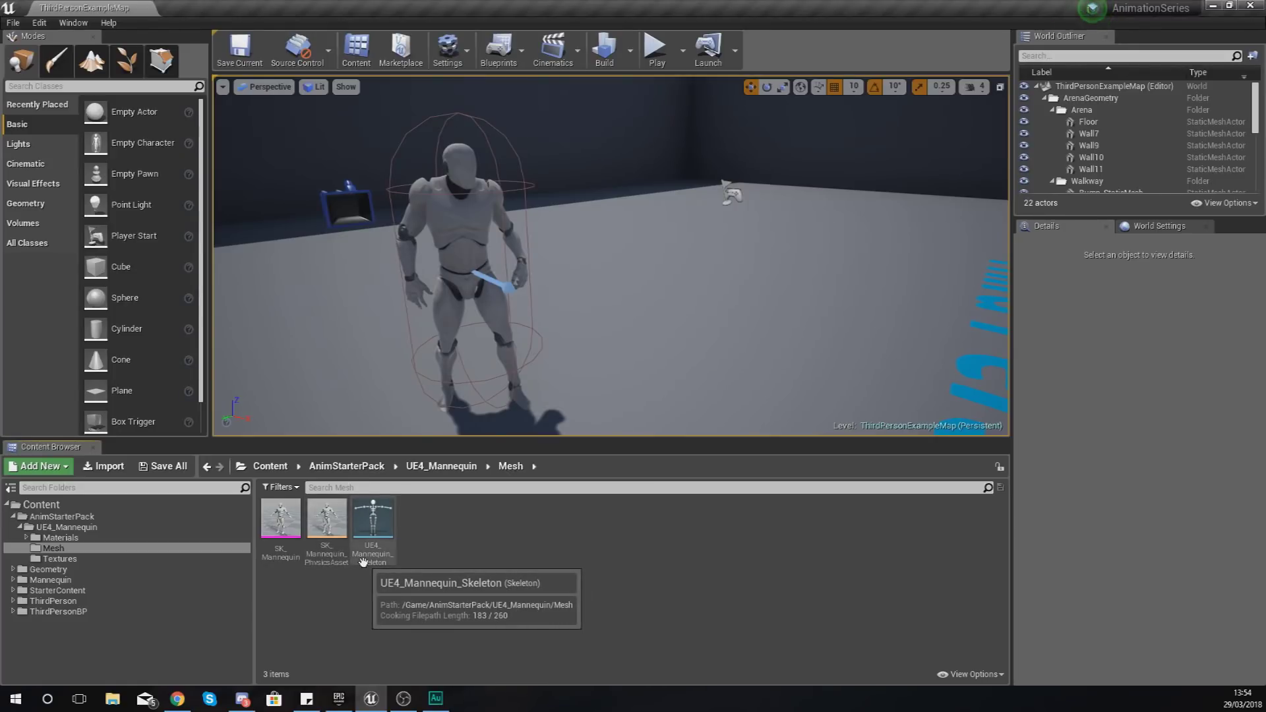
left_click(346, 549)
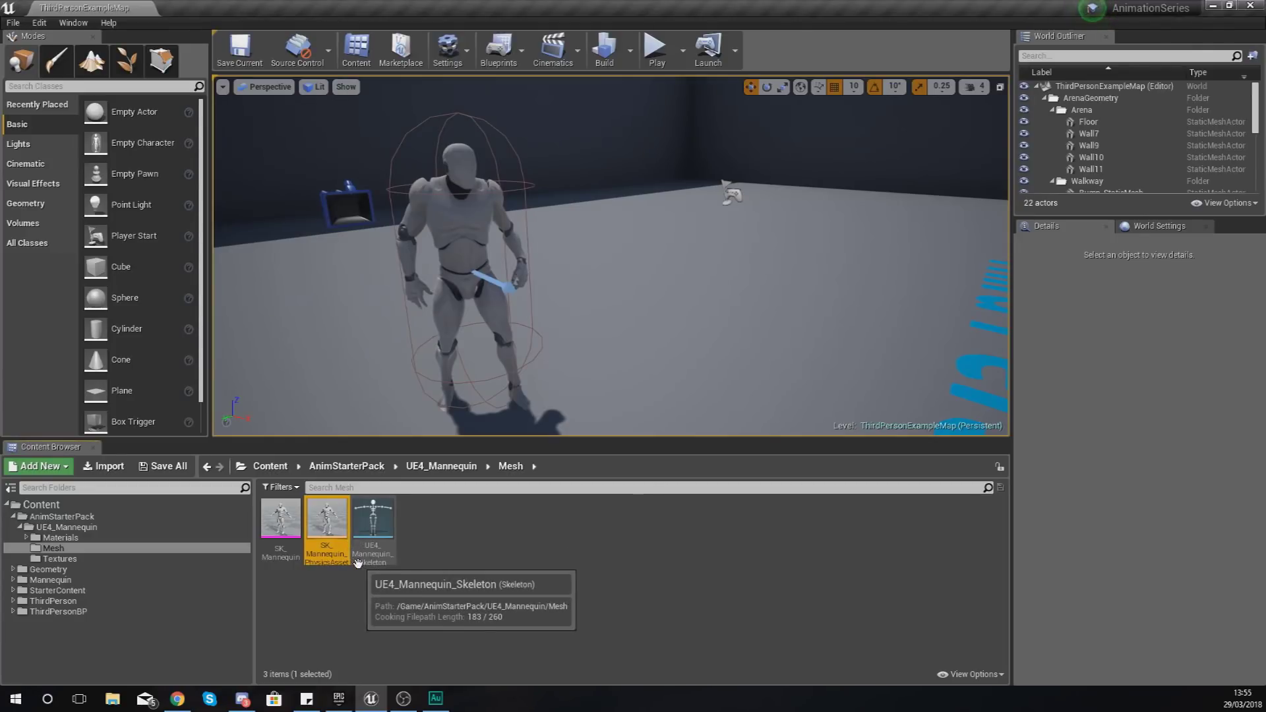
Step: Open UE4_Mannequin_Skeleton in the skeleton editor
mouse_move(341, 555)
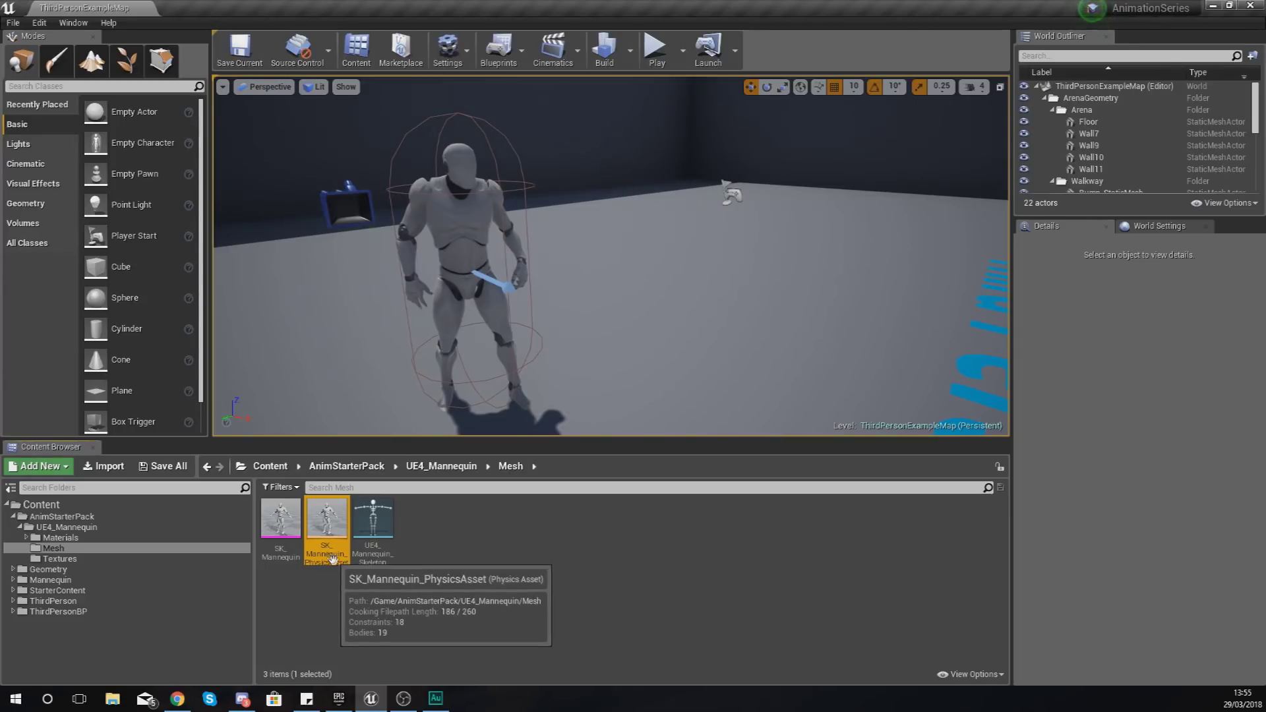
left_click(374, 559)
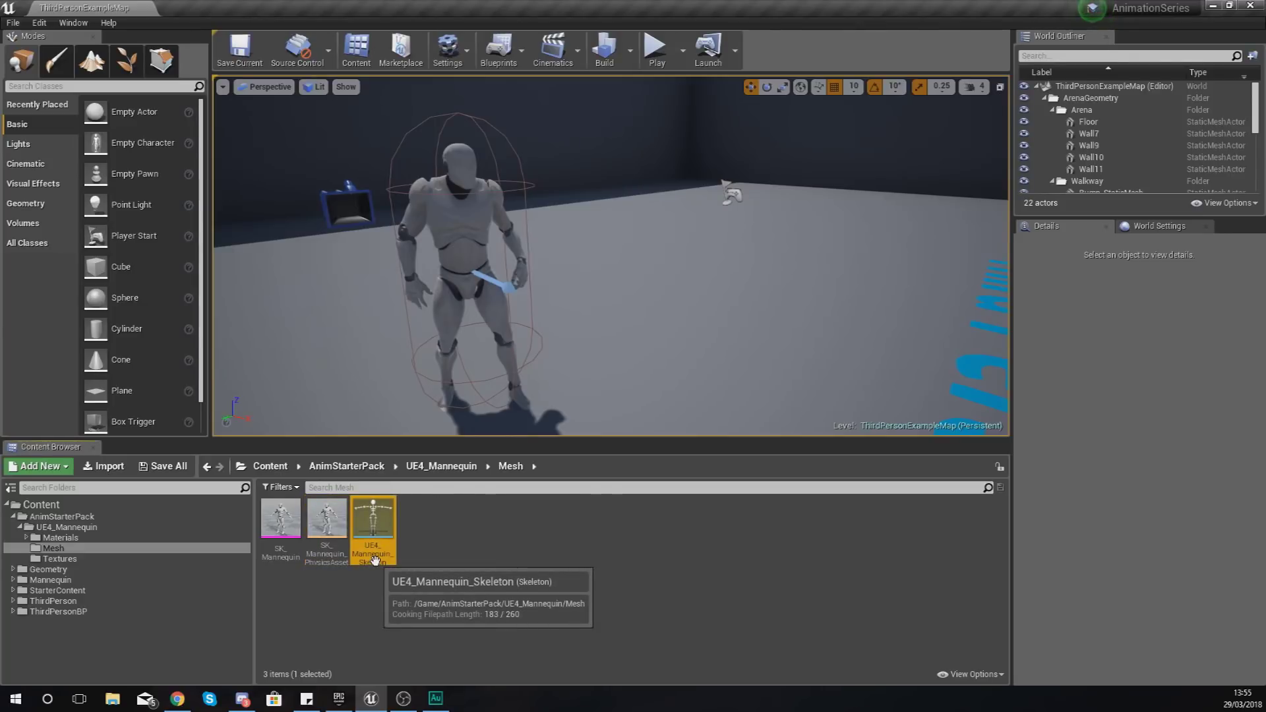
double_click(374, 559)
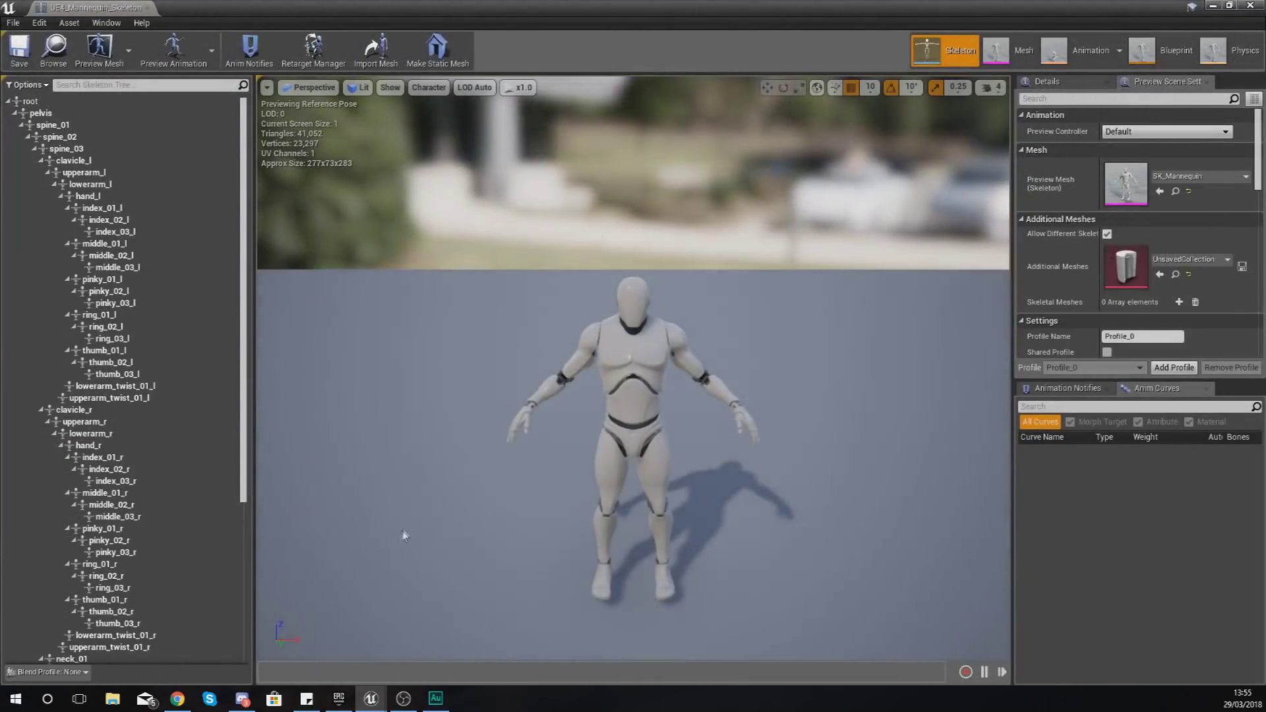
Step: Select bones such as thumb_02_l, clavicle_r, hand_l and clavicle_l, then close the skeleton editor
left_click(40, 365)
left_click(72, 409)
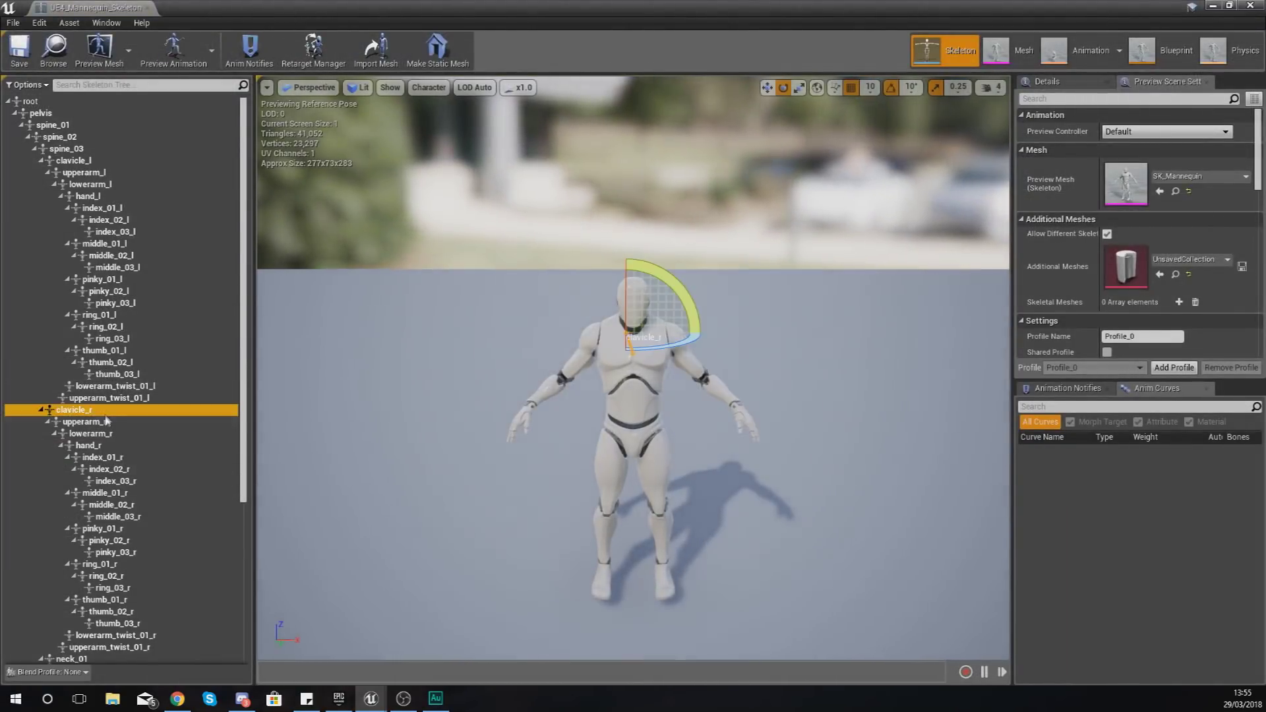
left_click(99, 469)
left_click(109, 516)
left_click(106, 575)
left_click(104, 350)
left_click(109, 291)
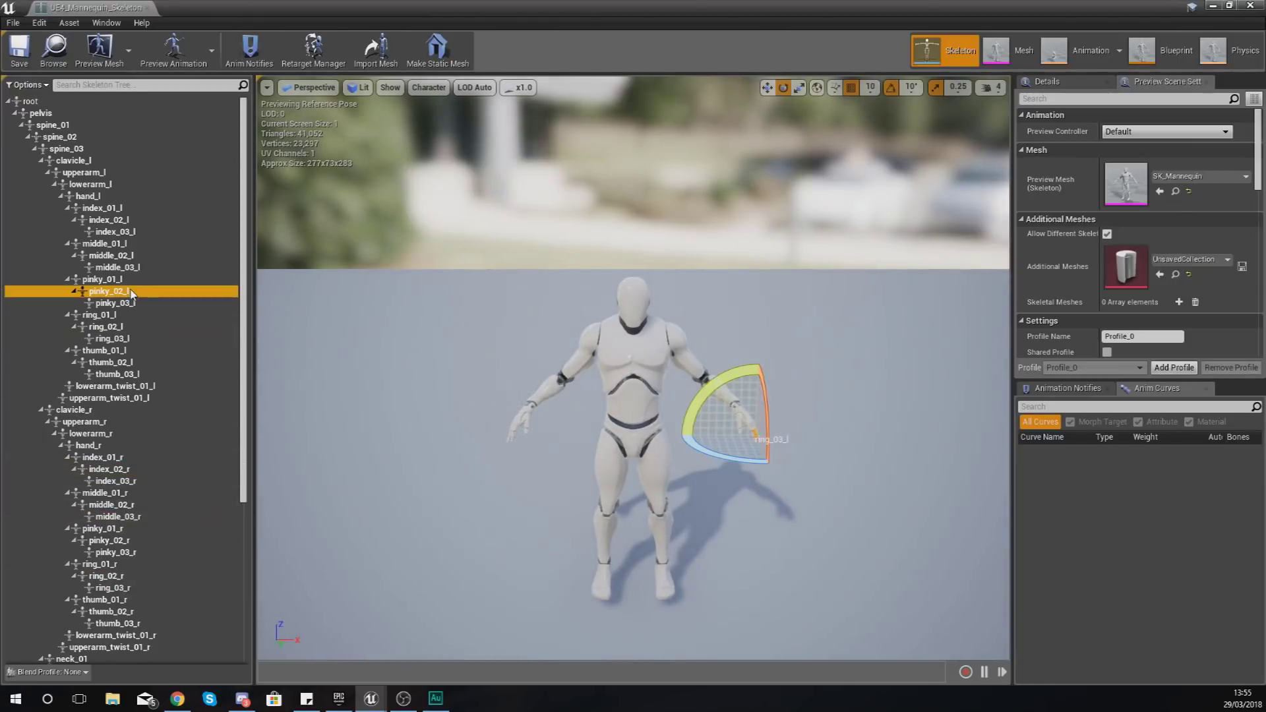
left_click(132, 255)
left_click(87, 196)
left_click(74, 160)
left_click(115, 302)
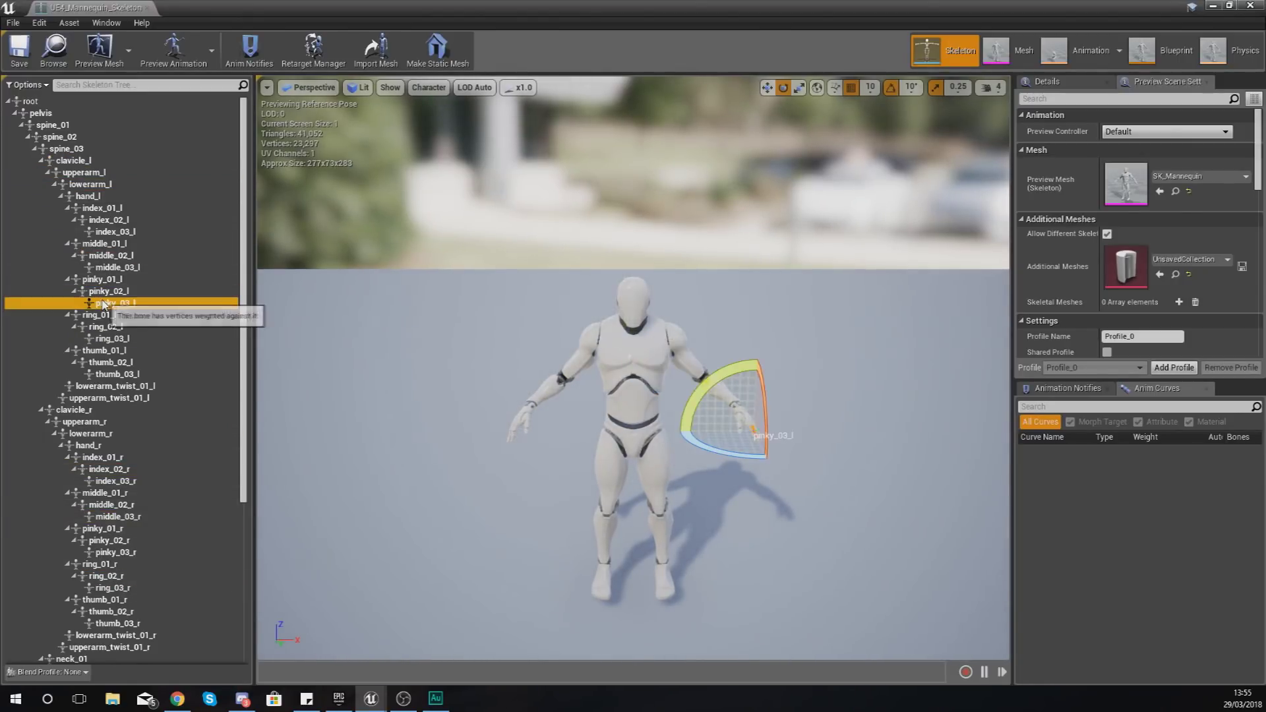
left_click(134, 386)
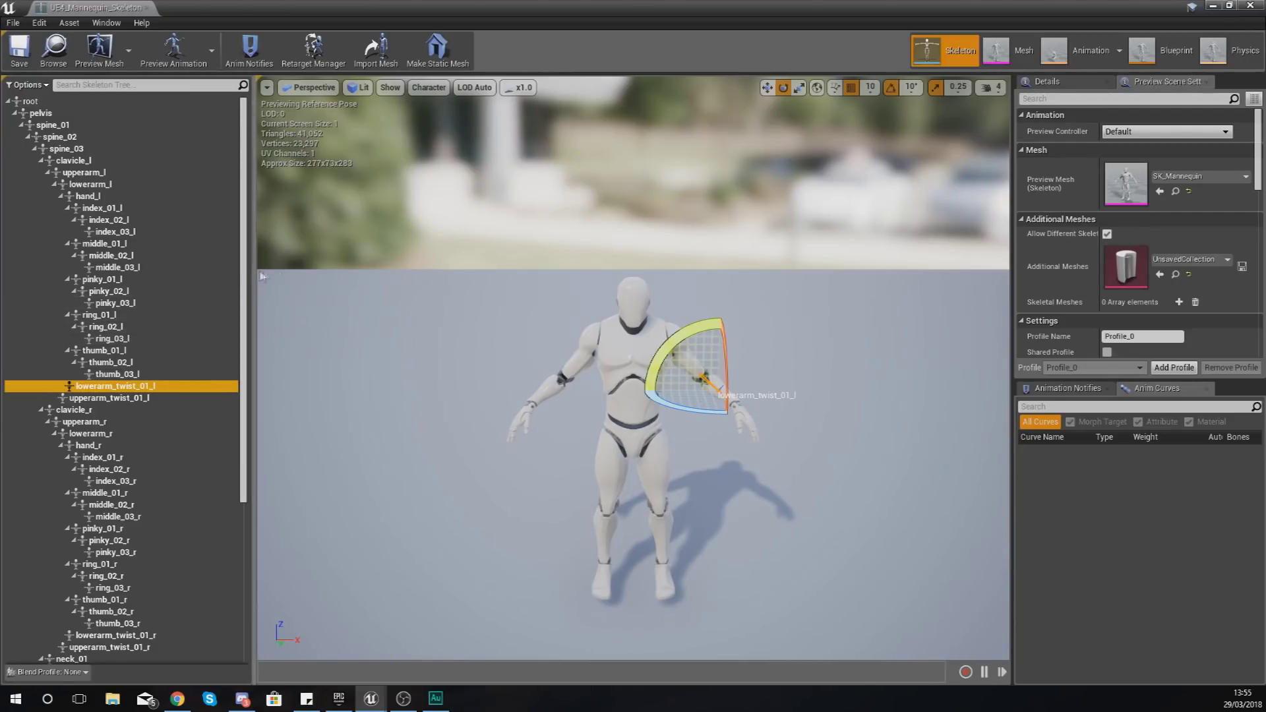
left_click(1250, 6)
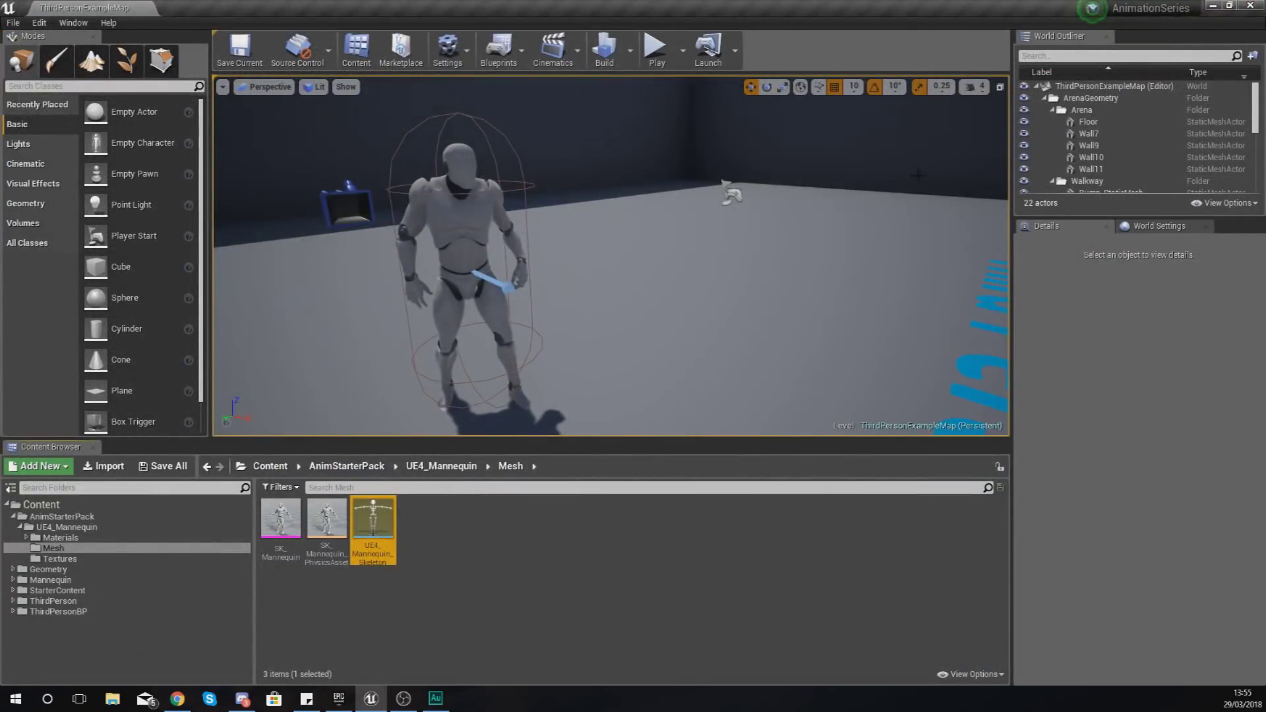
Step: Go from UE4_Mannequin back to the AnimStarterPack folder and scroll through its 68 assets
left_click(66, 527)
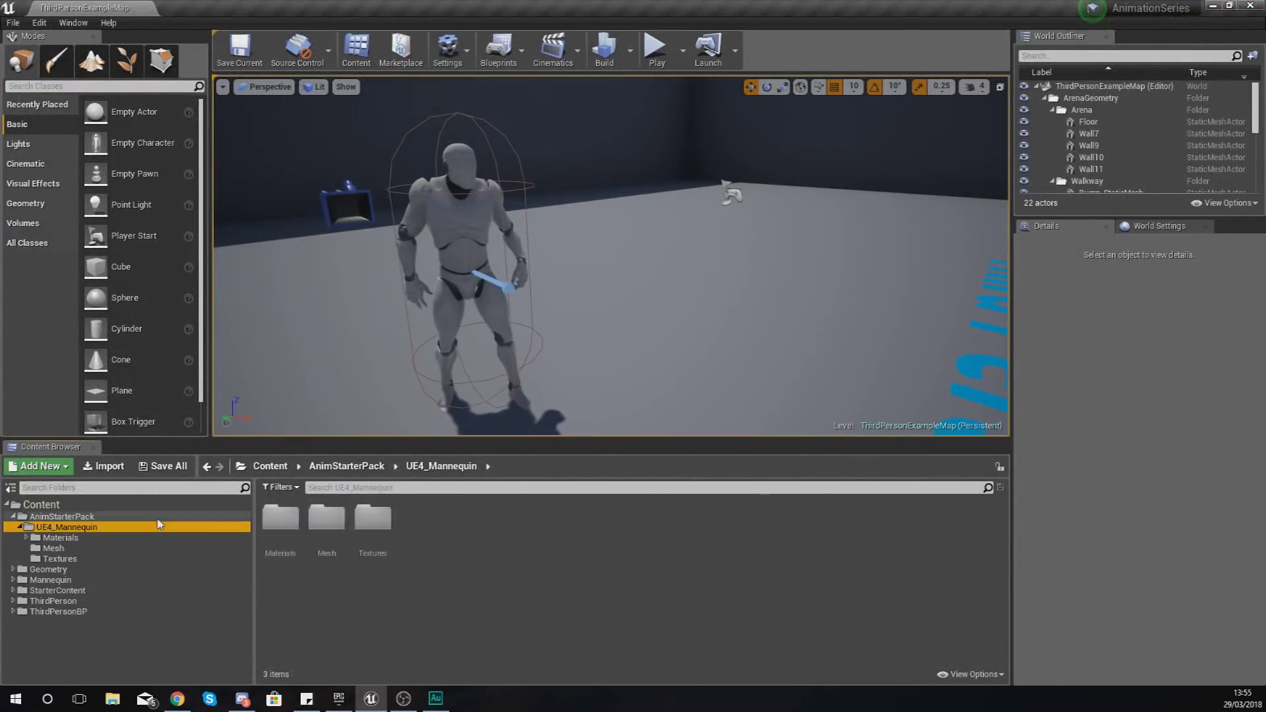
left_click(62, 516)
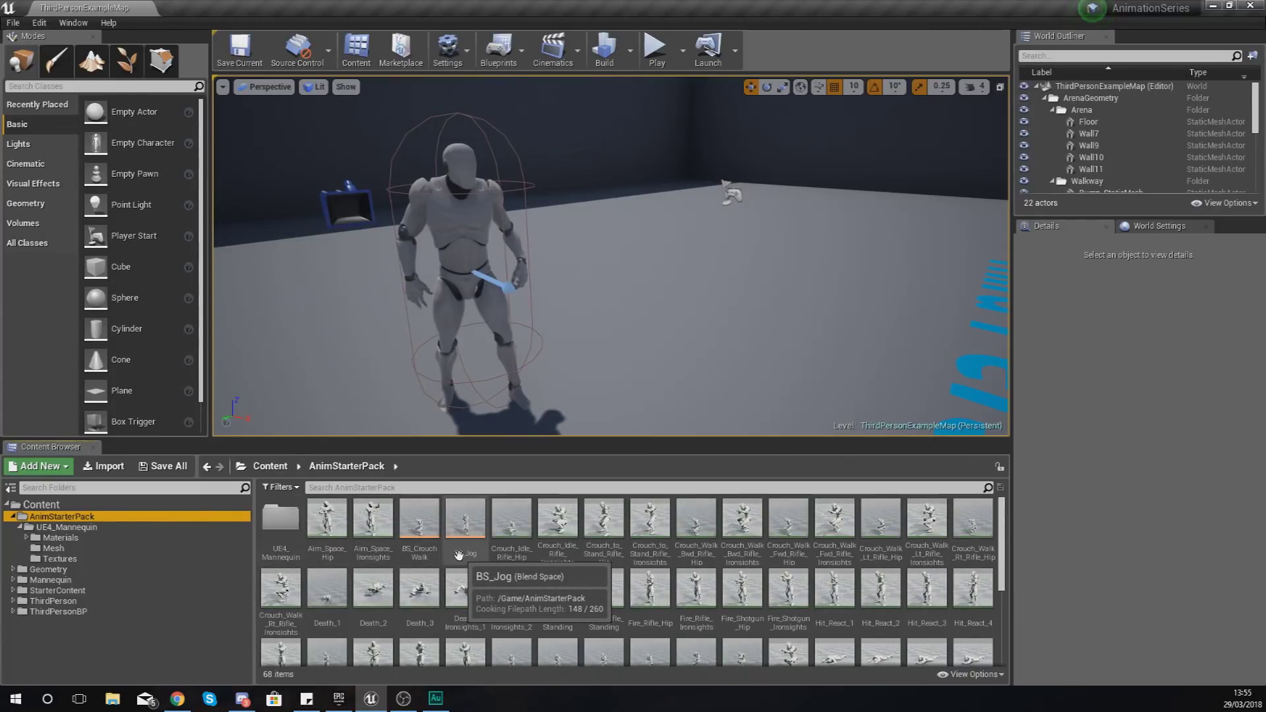
scroll(456, 553, "down", 2)
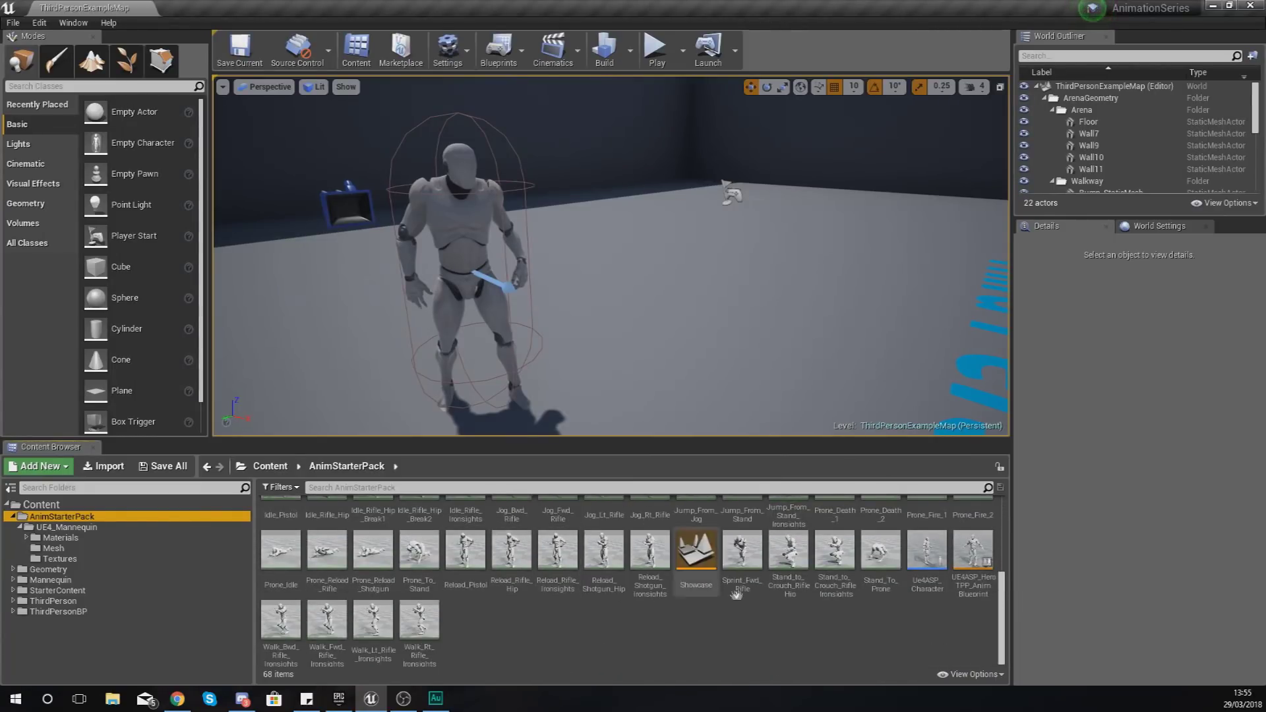
scroll(653, 566, "down", 1)
scroll(653, 566, "up", 3)
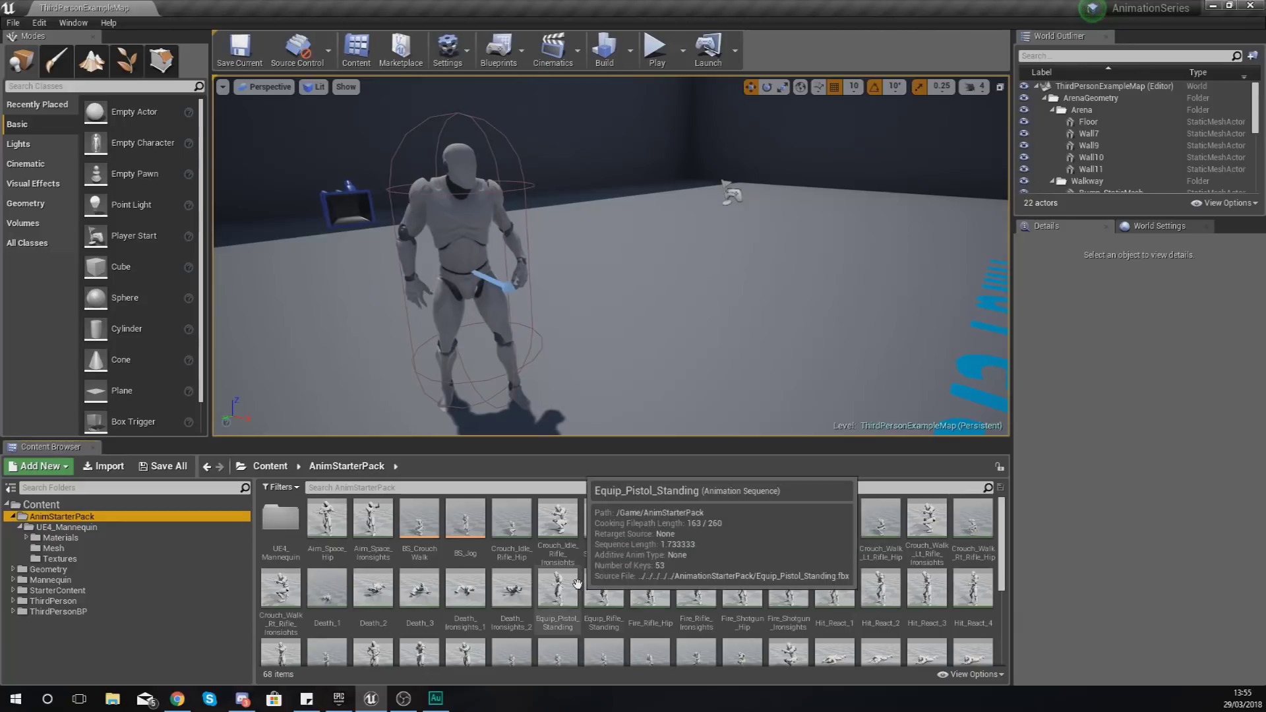